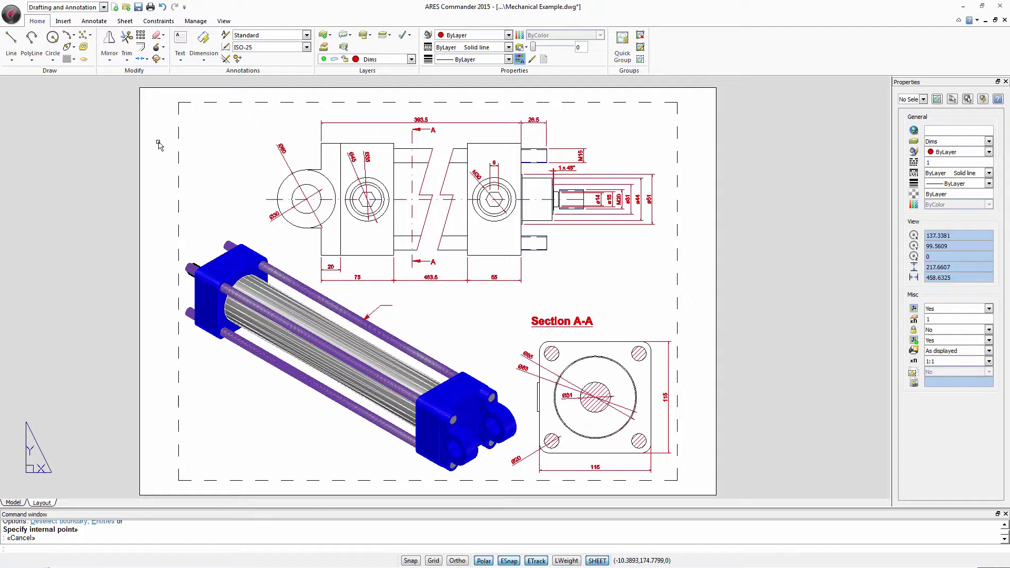
# Step: Try upper and lower case on the title, then restore it to read 'Section A-A'
pyautogui.doubleClick(584, 323)
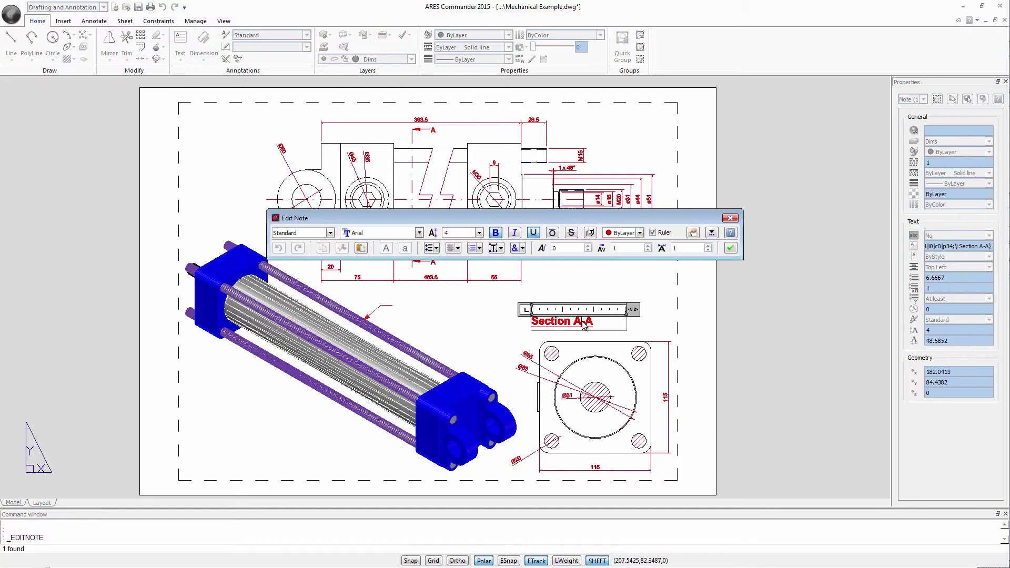
pyautogui.moveTo(593, 323); pyautogui.dragTo(531, 326)
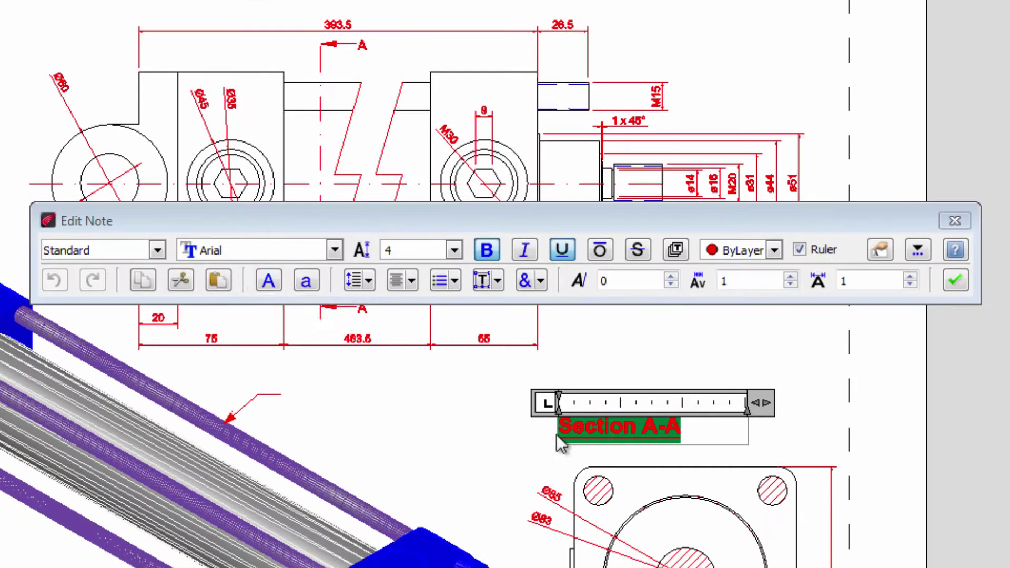
pyautogui.click(268, 280)
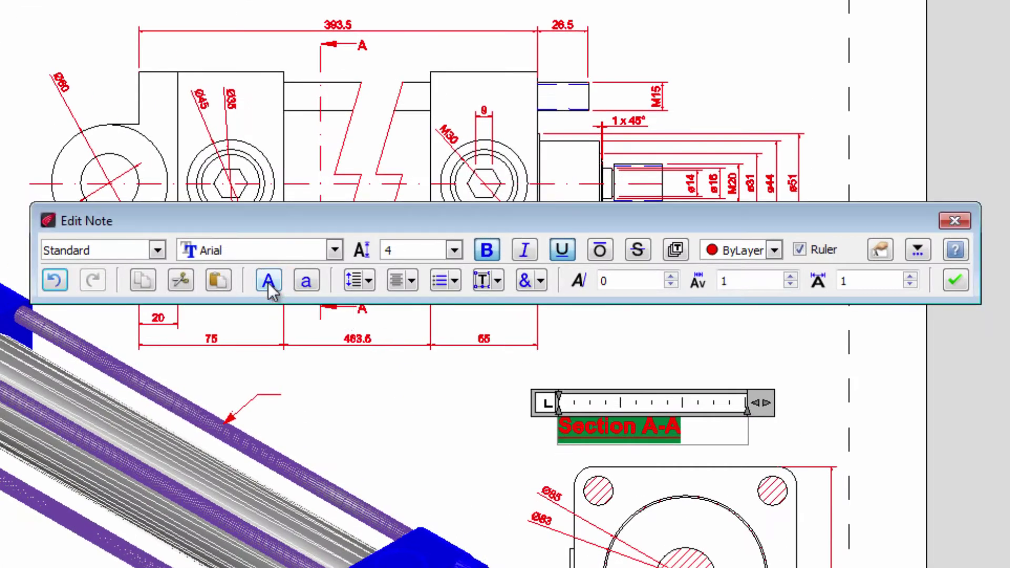
pyautogui.click(306, 283)
pyautogui.click(645, 427)
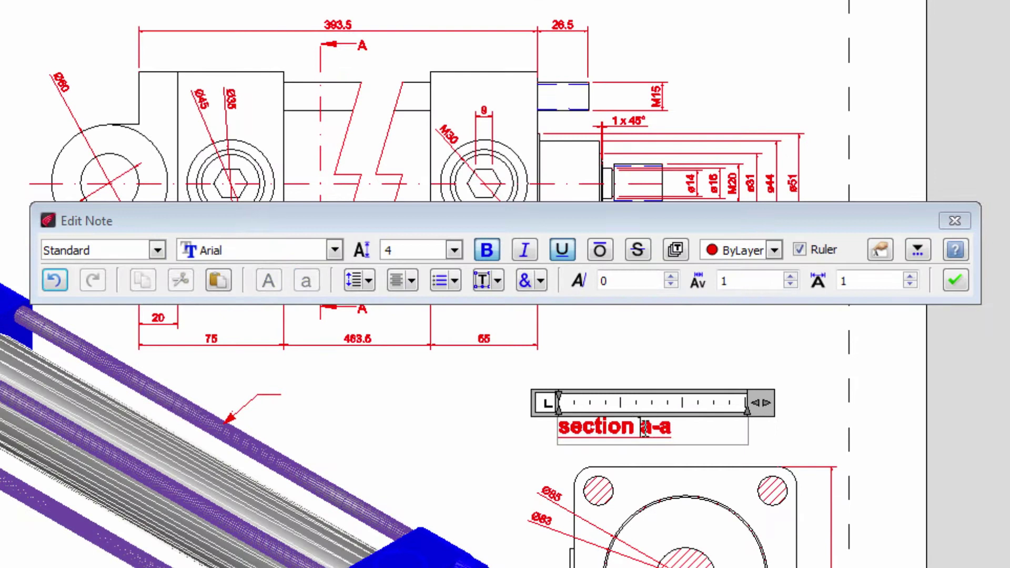
pyautogui.moveTo(645, 427); pyautogui.dragTo(680, 432)
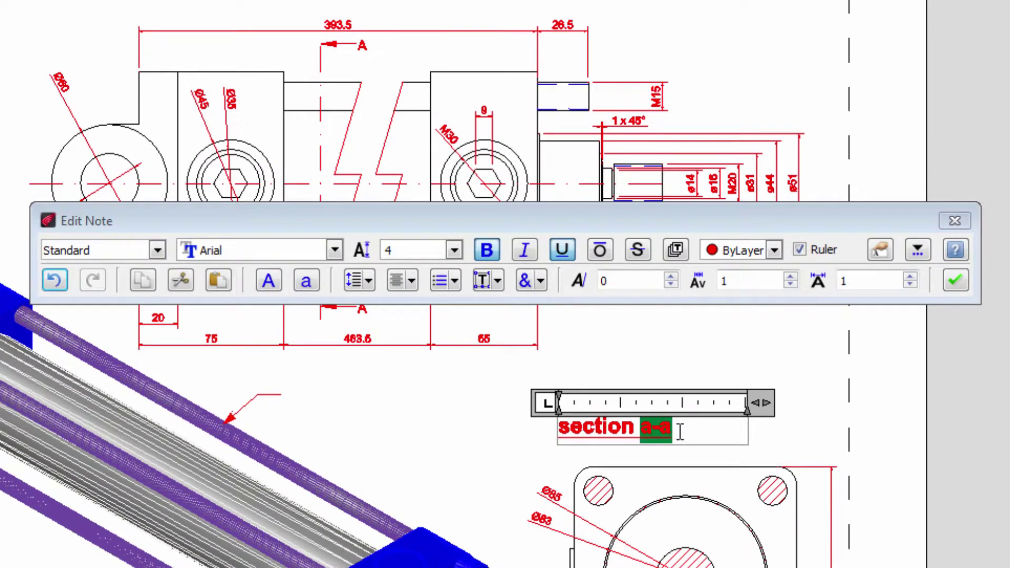
pyautogui.click(270, 279)
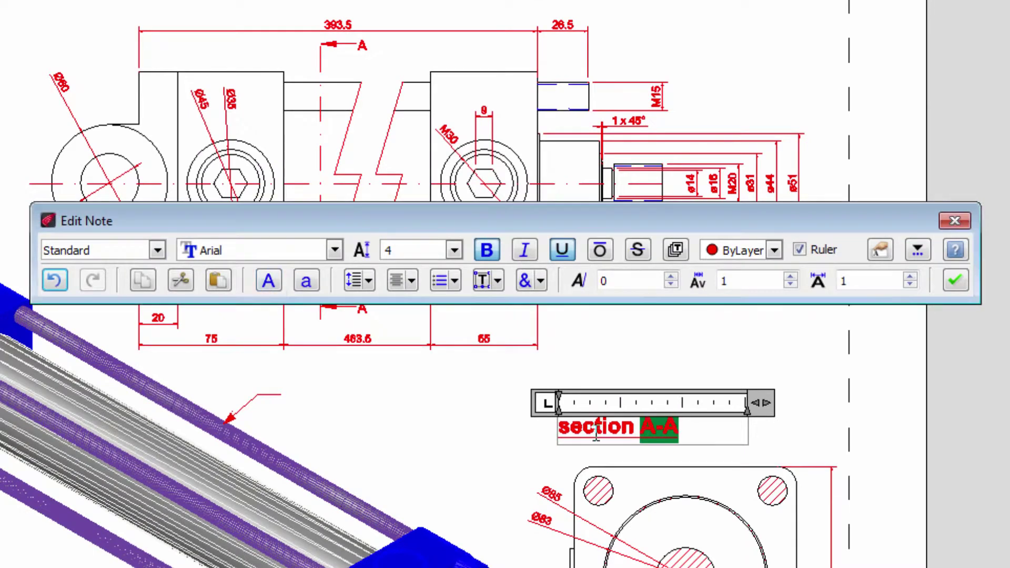
pyautogui.click(557, 434)
pyautogui.click(269, 283)
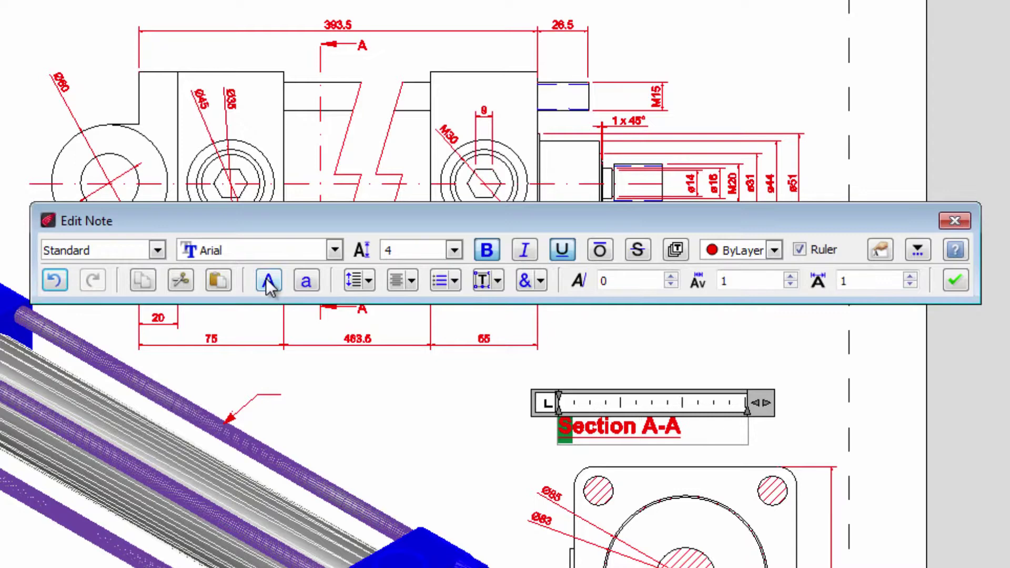
pyautogui.moveTo(681, 428); pyautogui.dragTo(557, 428)
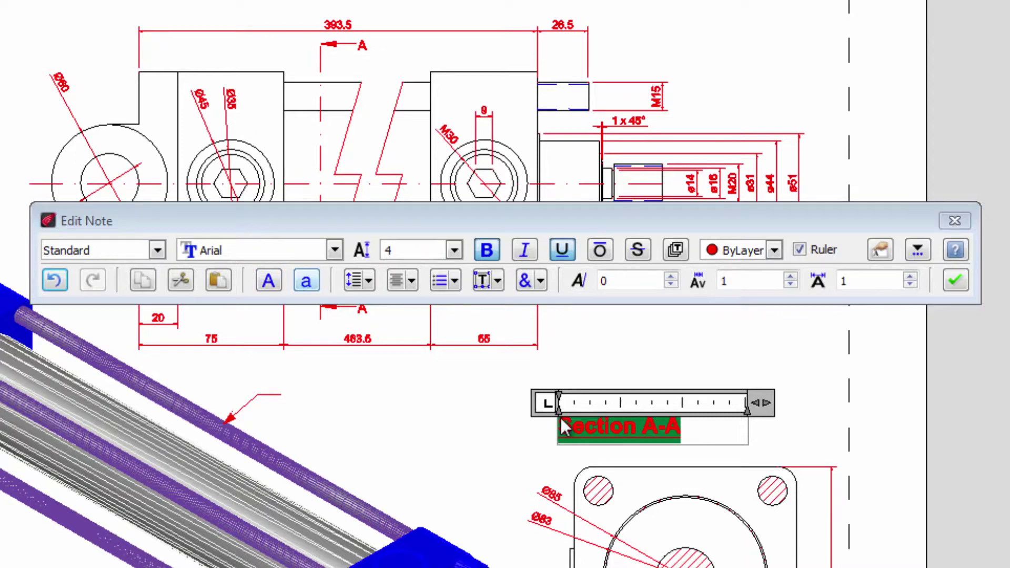
# Step: Make the title text magenta with tracking 1.2 and width factor 1.1
pyautogui.click(775, 250)
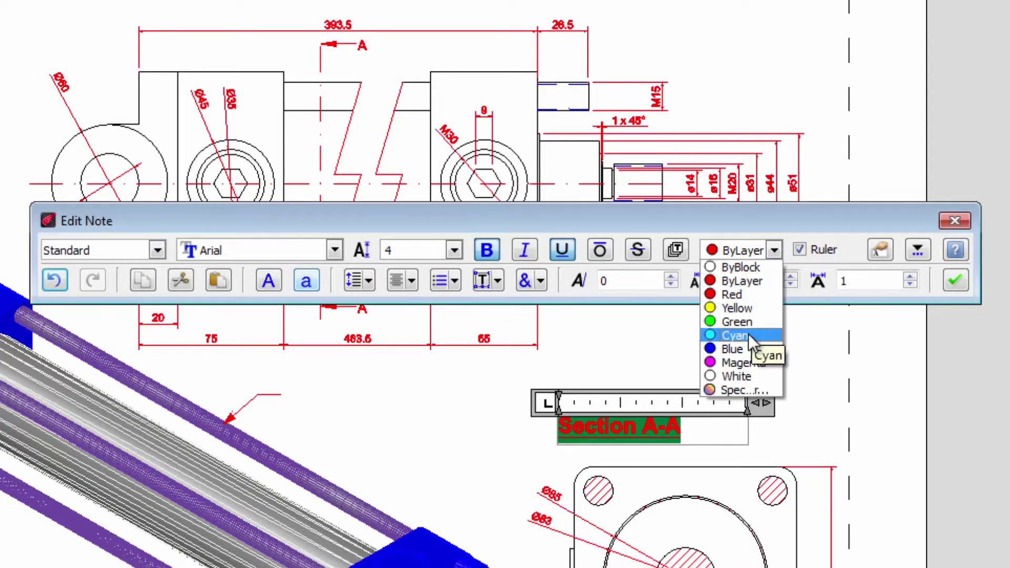
pyautogui.click(743, 360)
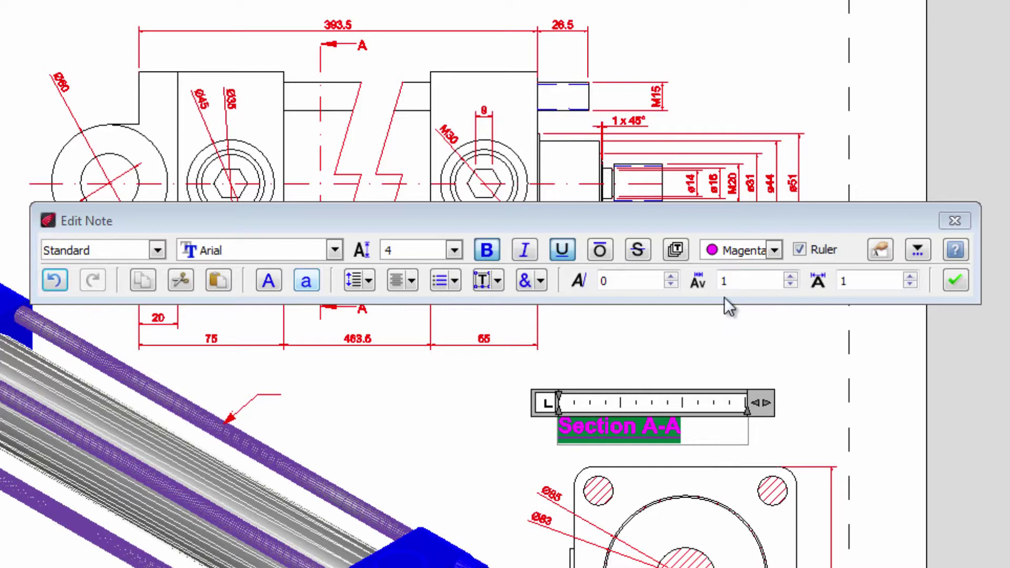
pyautogui.click(791, 276)
pyautogui.click(791, 276)
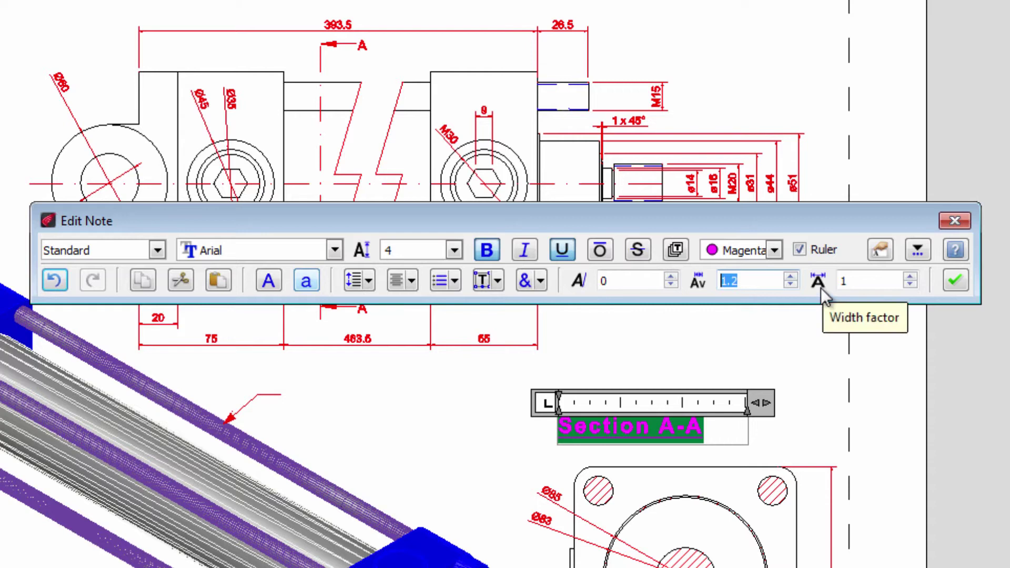
pyautogui.click(910, 277)
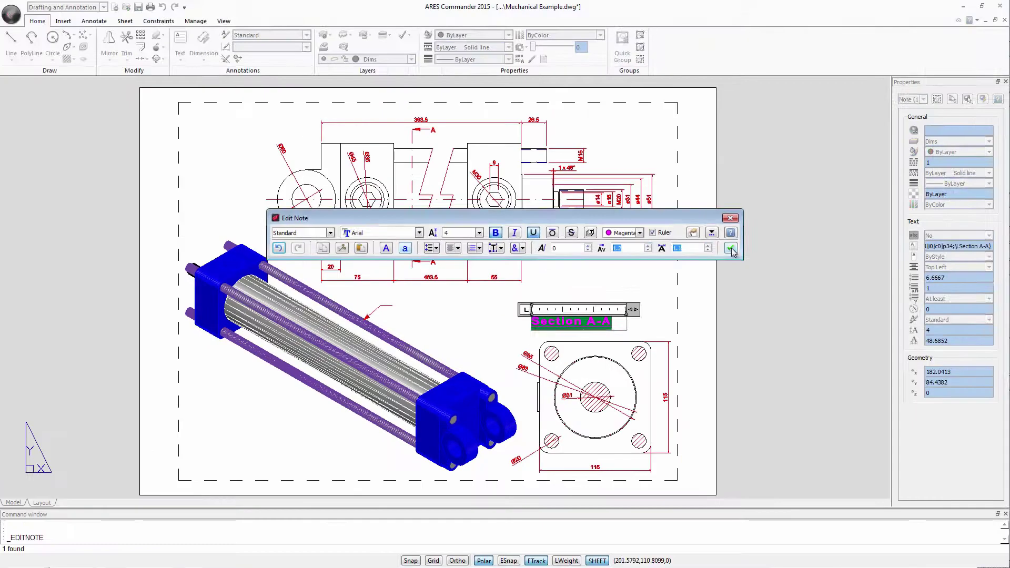
# Step: Commit the title edits, copy the piston paragraph from Notepad, and return to the drawing
pyautogui.click(867, 268)
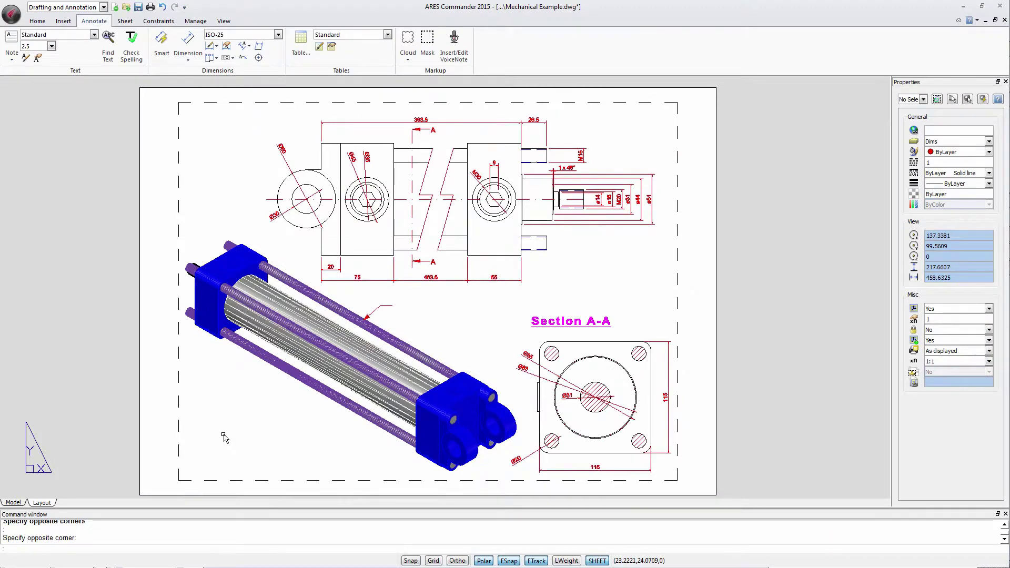
pyautogui.hotkey('alt', 'Tab')
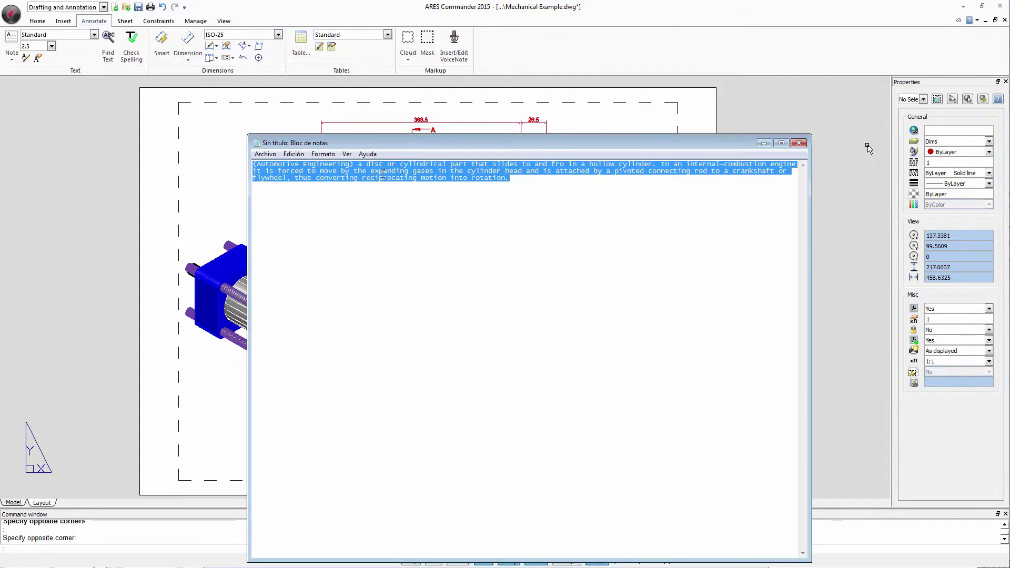
pyautogui.rightClick(384, 173)
pyautogui.click(416, 210)
pyautogui.hotkey('alt', 'Tab')
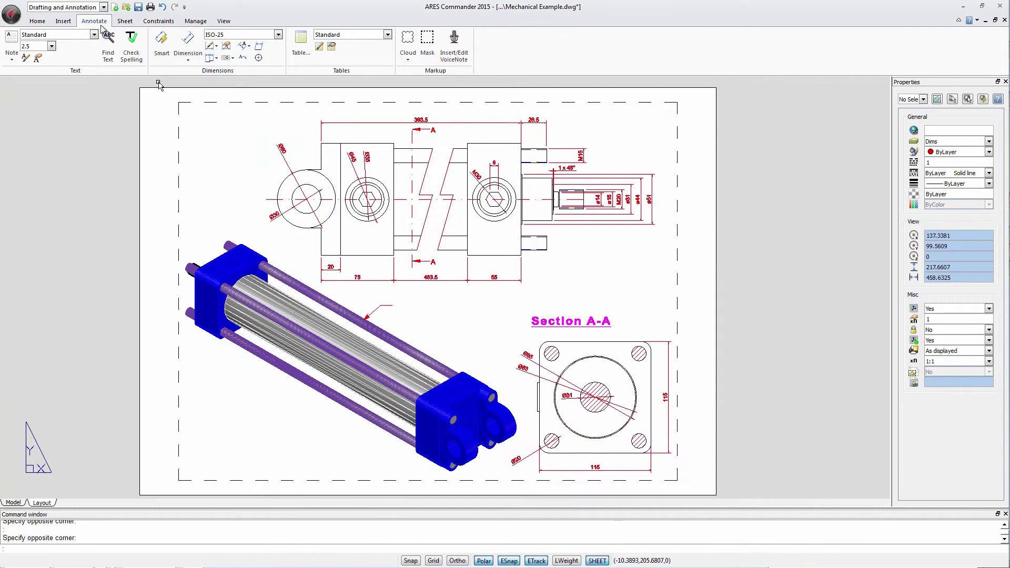
# Step: Draw a note box in the sheet's lower-left area and paste the piston paragraph into it
pyautogui.click(11, 40)
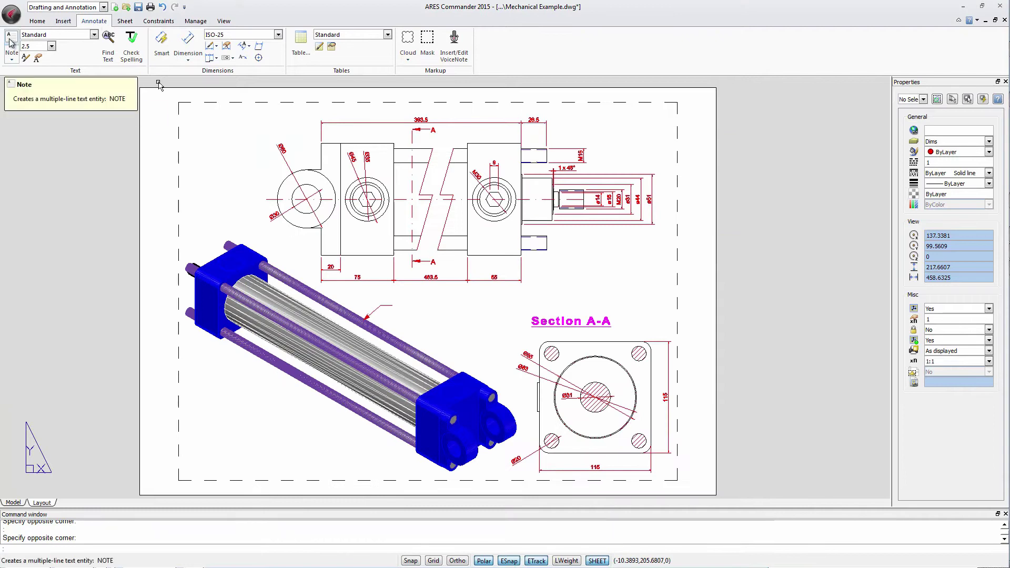
pyautogui.click(191, 377)
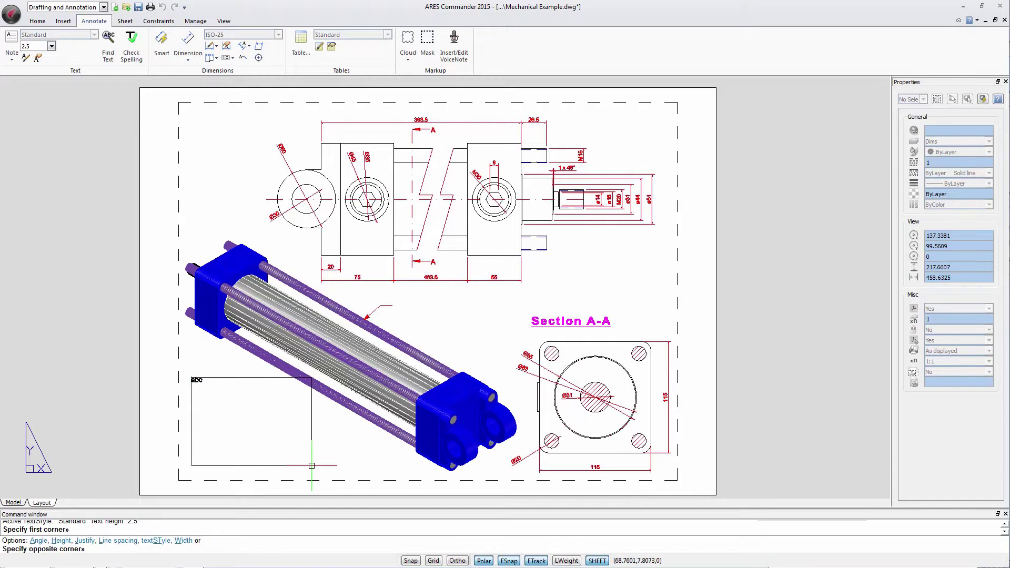
pyautogui.click(312, 467)
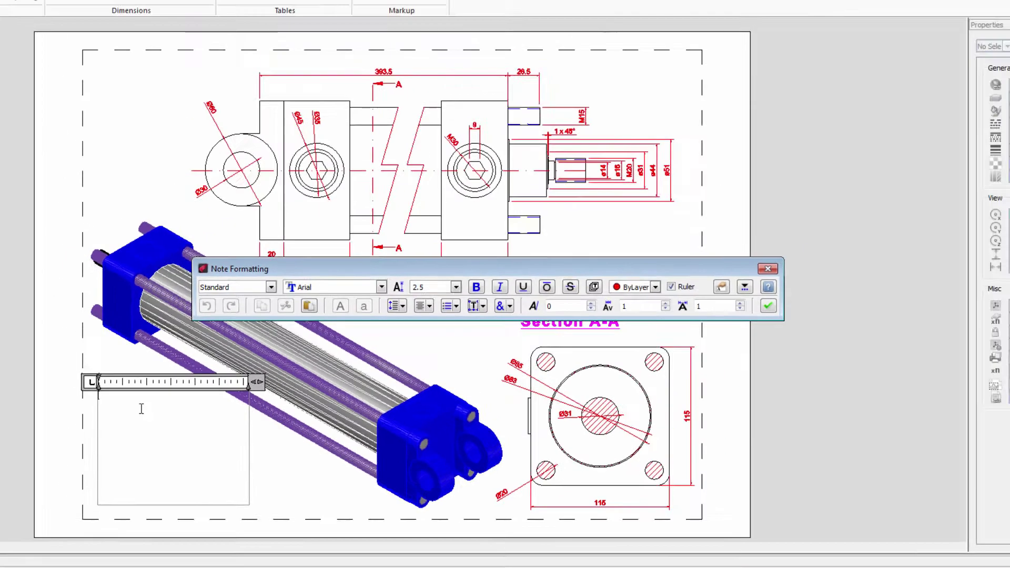
pyautogui.rightClick(141, 409)
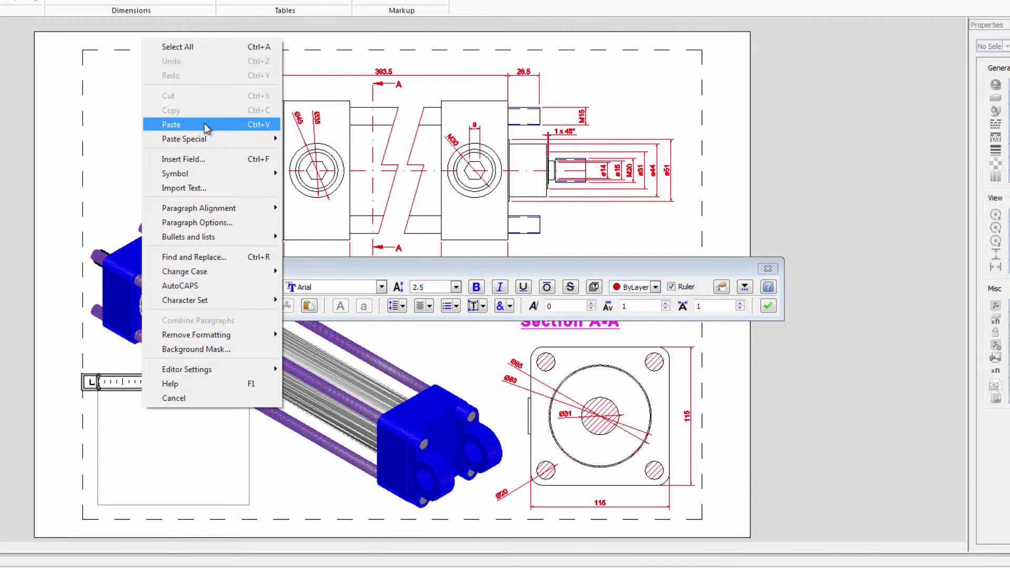
pyautogui.moveTo(214, 140)
pyautogui.click(215, 128)
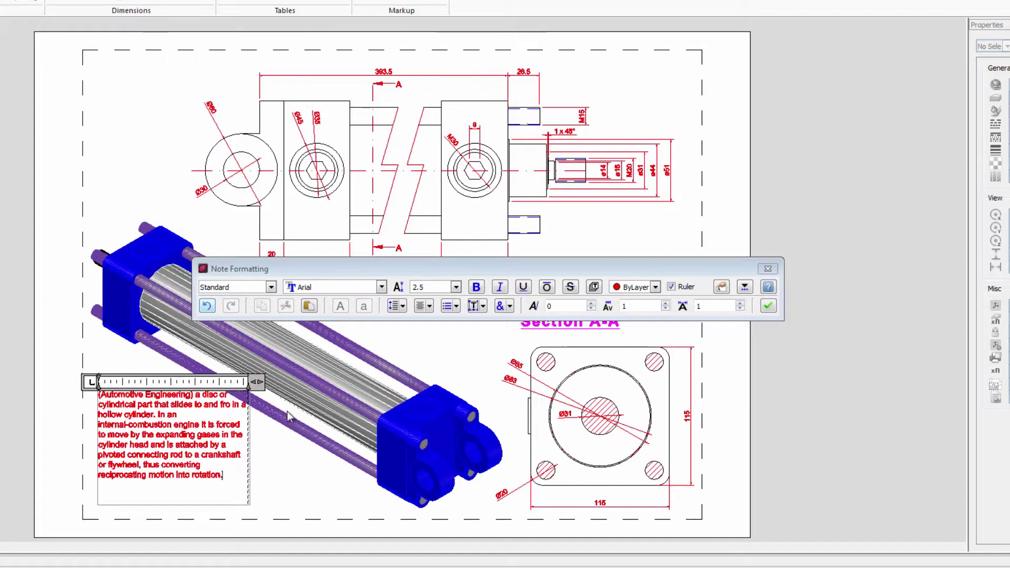
# Step: Justify the pasted paragraph and set its line spacing to 1.0
pyautogui.moveTo(234, 477); pyautogui.dragTo(97, 398)
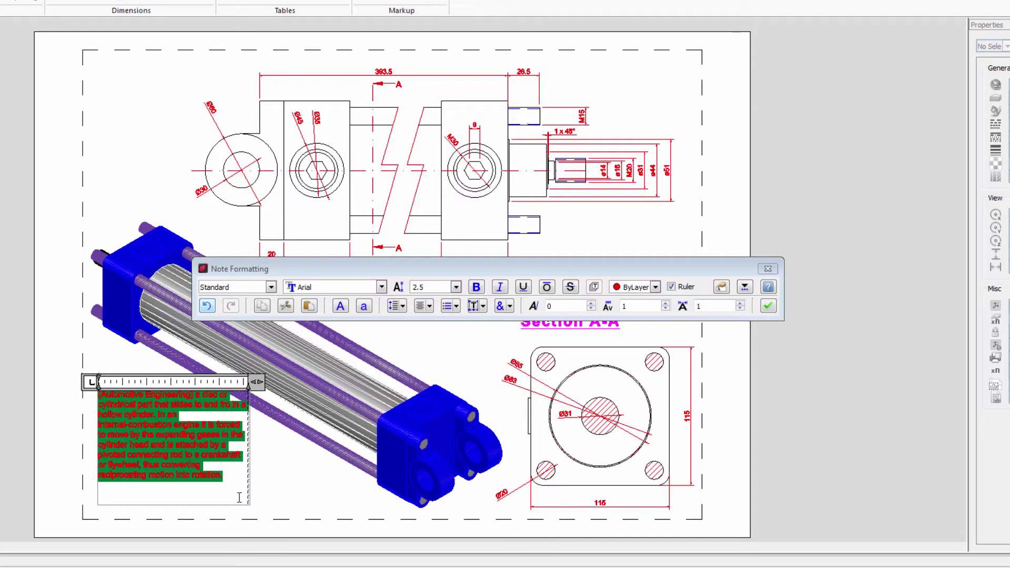
pyautogui.click(429, 306)
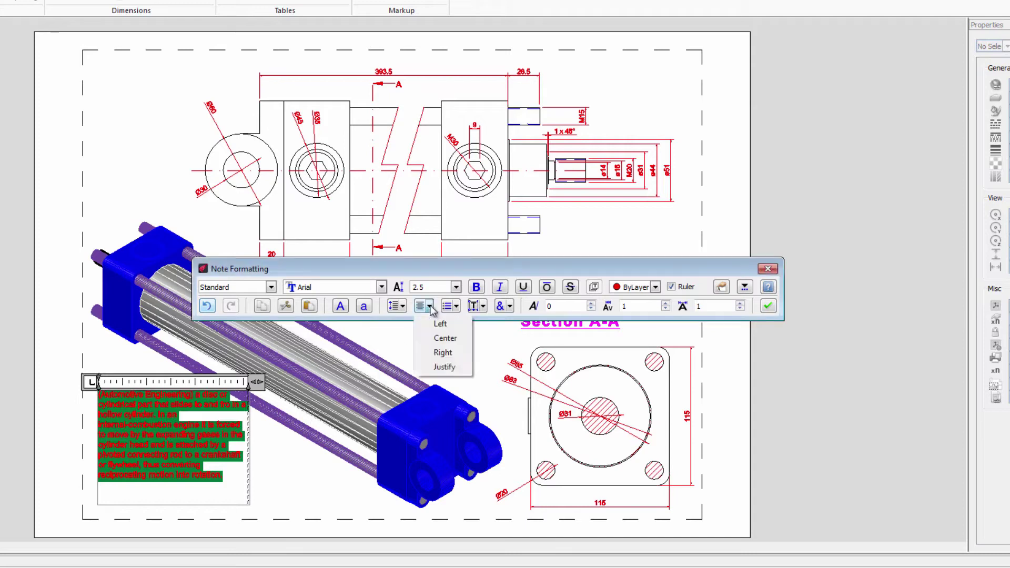
pyautogui.click(444, 367)
pyautogui.click(400, 306)
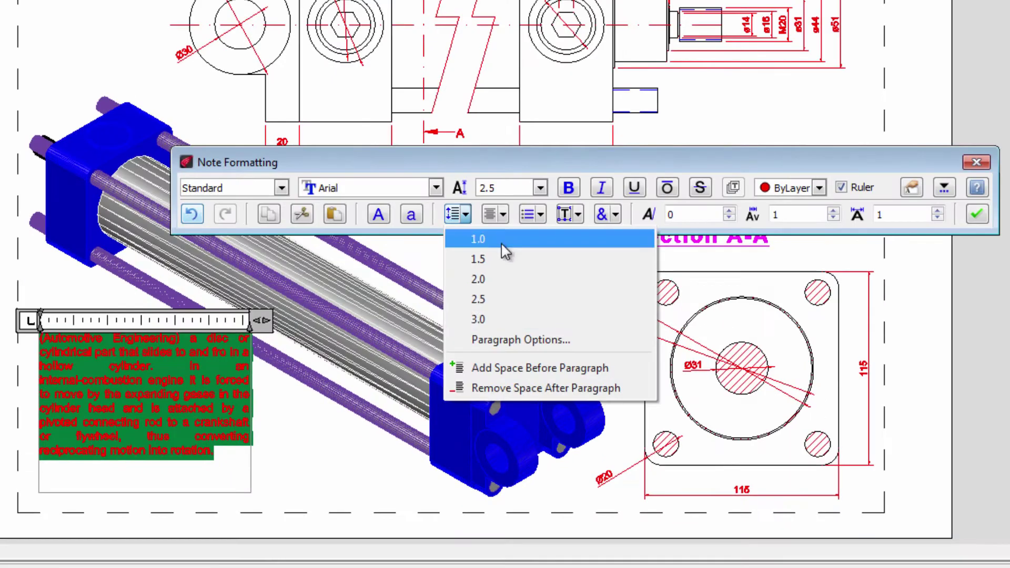
pyautogui.click(503, 317)
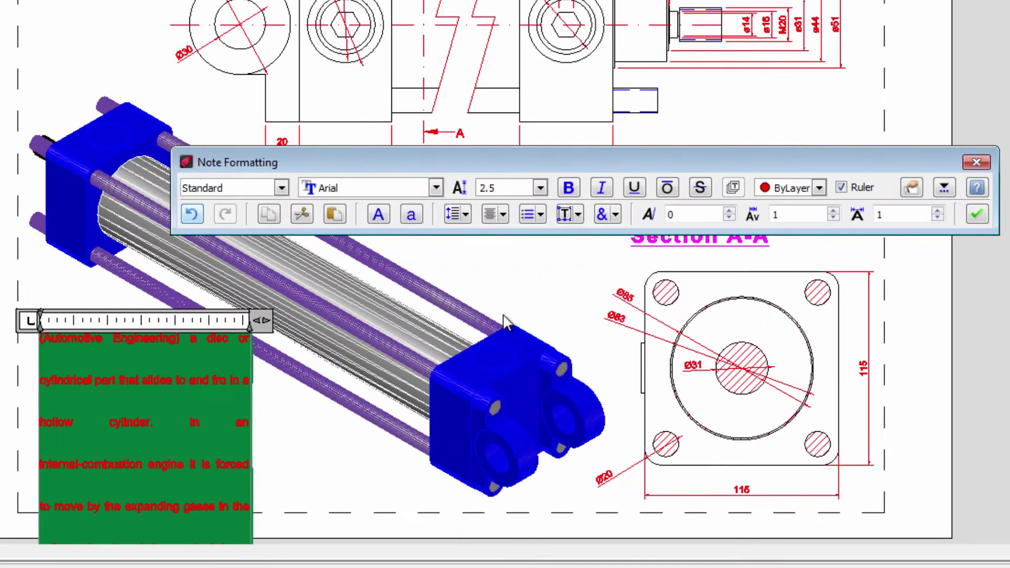
pyautogui.click(465, 216)
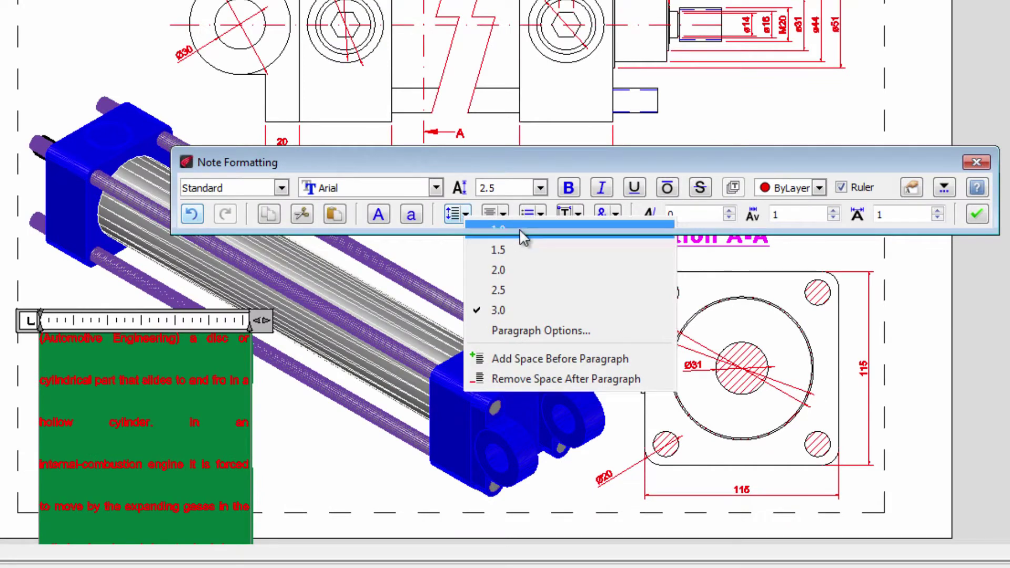
pyautogui.click(519, 228)
pyautogui.click(192, 366)
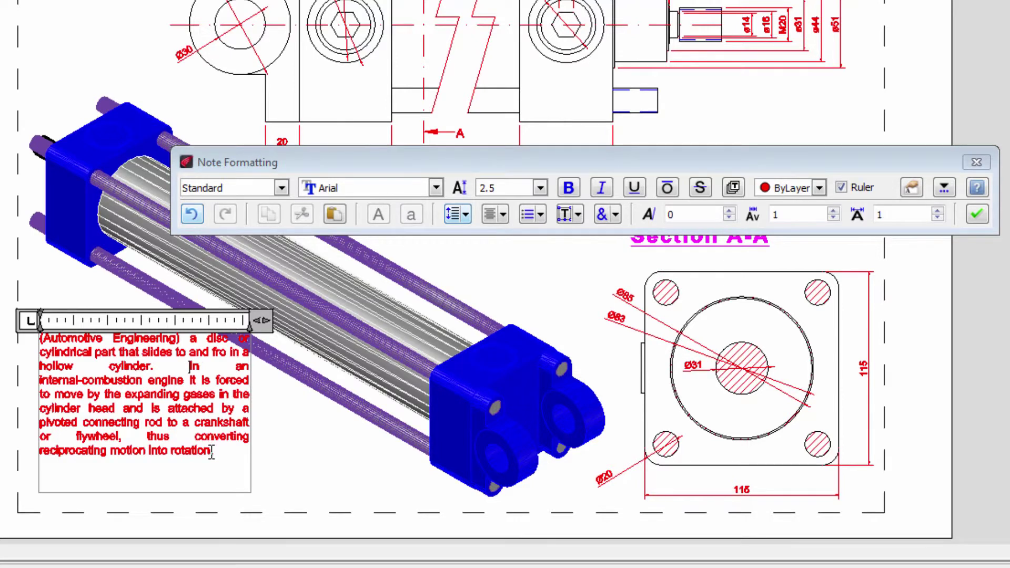
# Step: Start a second paragraph at 'In an internal-combustion', add space before it, and widen the column
pyautogui.press('Return')
pyautogui.moveTo(211, 453); pyautogui.dragTo(34, 384)
pyautogui.click(466, 215)
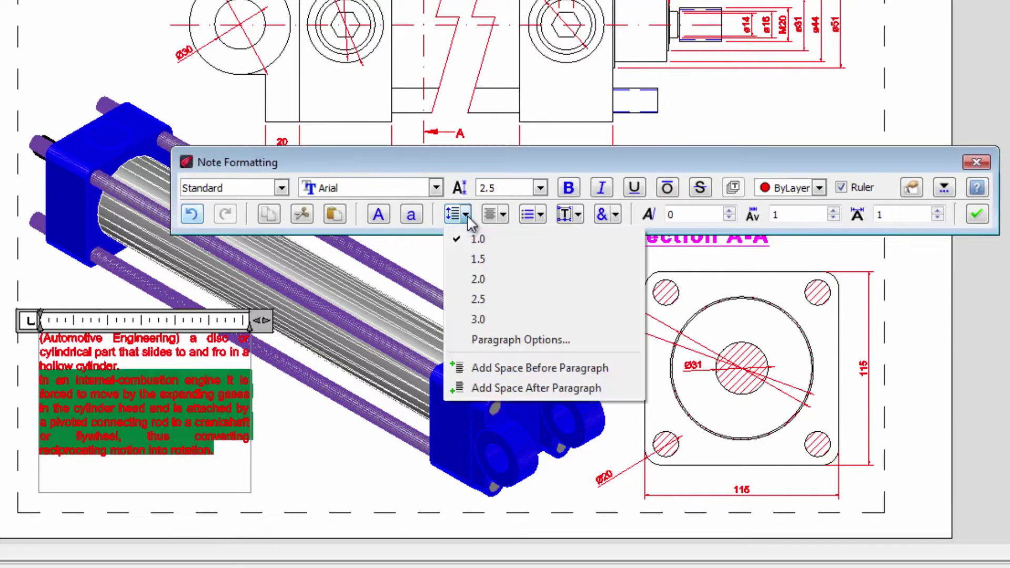
pyautogui.click(510, 364)
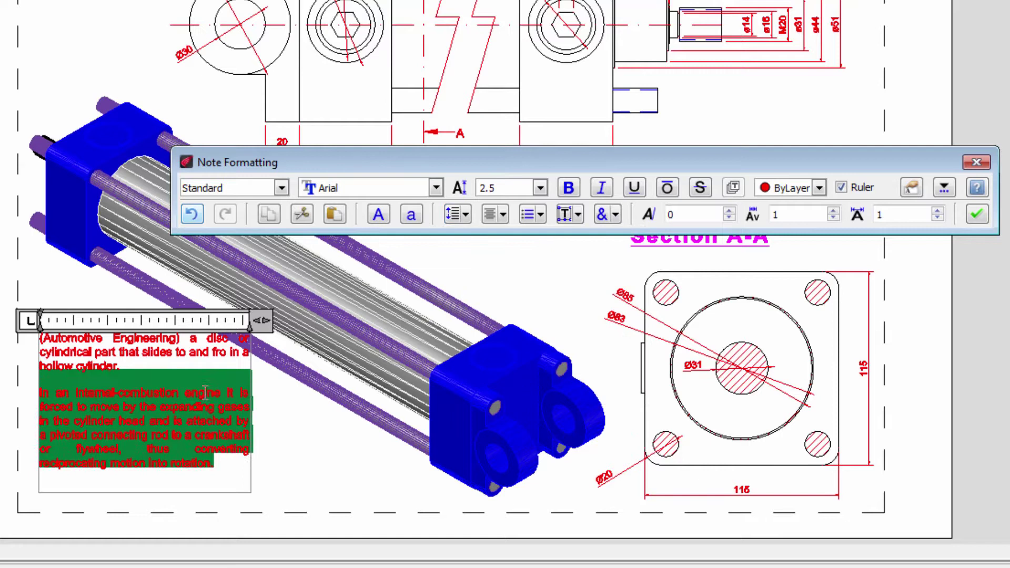
pyautogui.moveTo(261, 320); pyautogui.dragTo(322, 321)
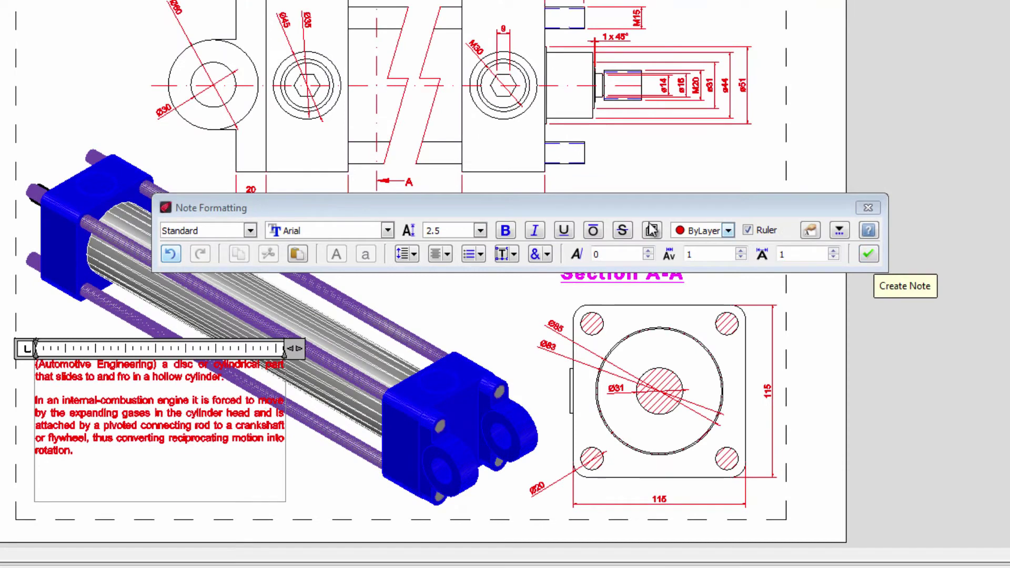
# Step: Create the piston note and move it slightly lower beside the cylinder
pyautogui.click(869, 255)
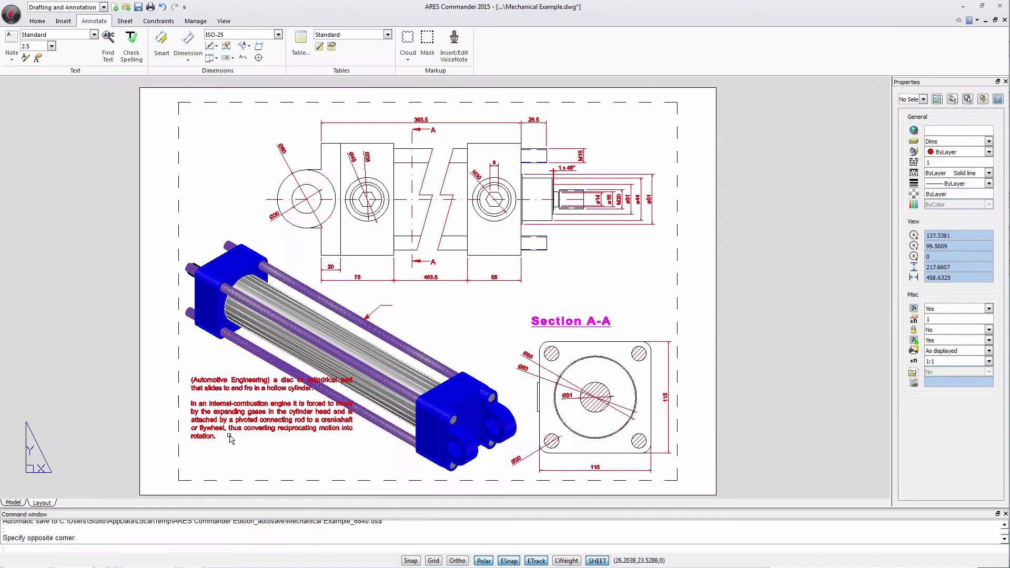
pyautogui.click(37, 21)
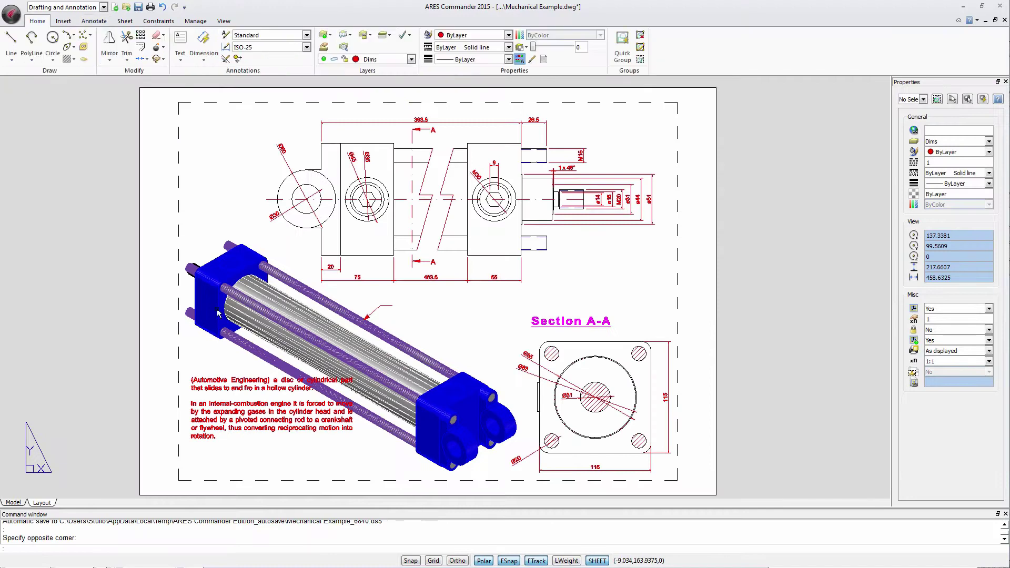
pyautogui.click(111, 59)
pyautogui.click(124, 88)
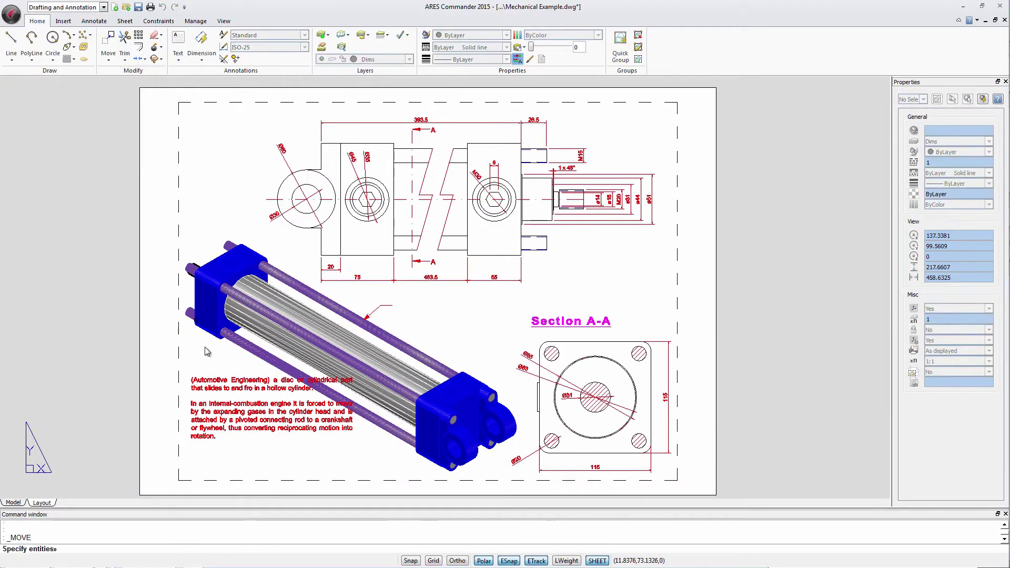
pyautogui.click(231, 403)
pyautogui.press('Return')
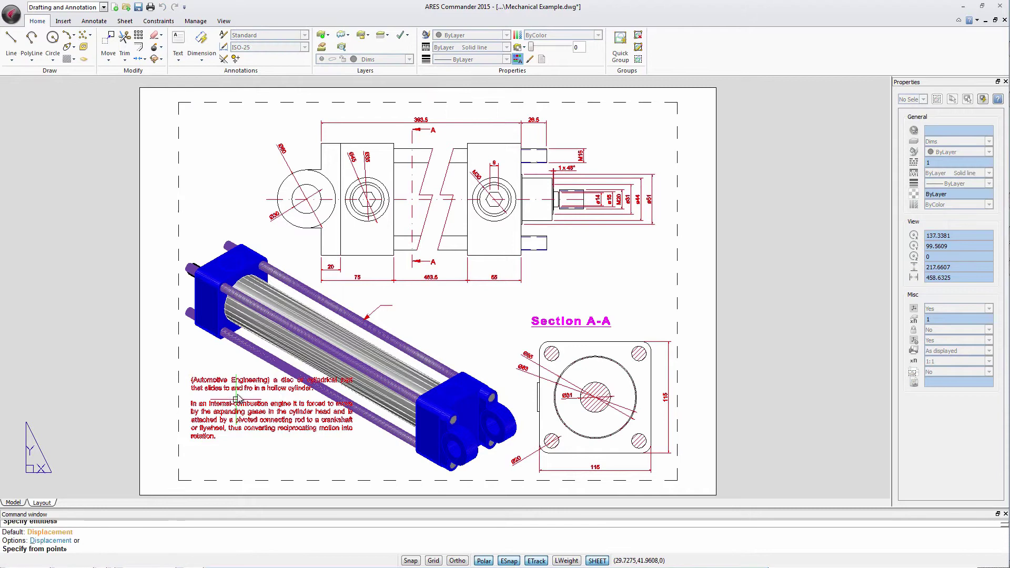
pyautogui.click(237, 392)
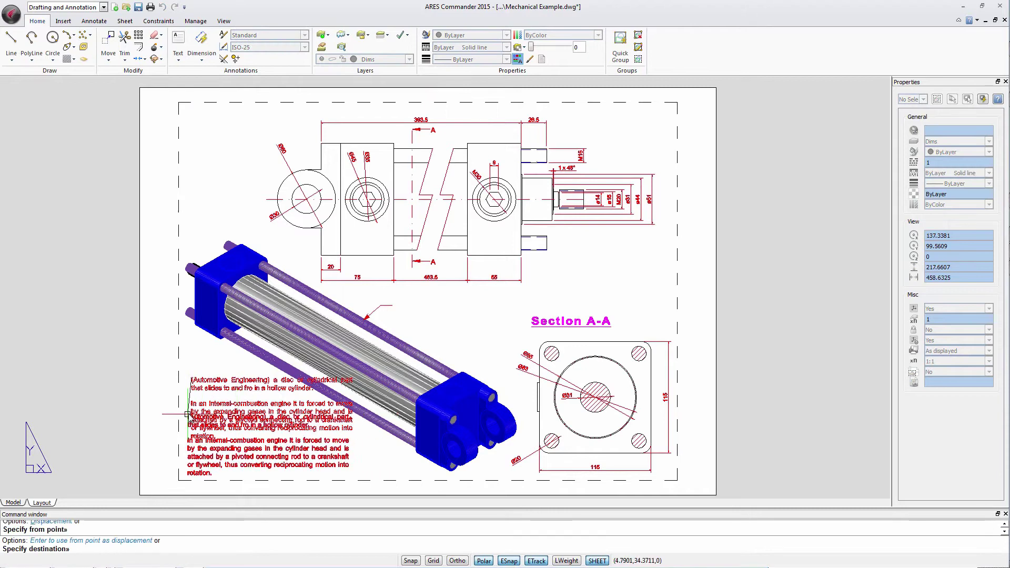
pyautogui.click(186, 416)
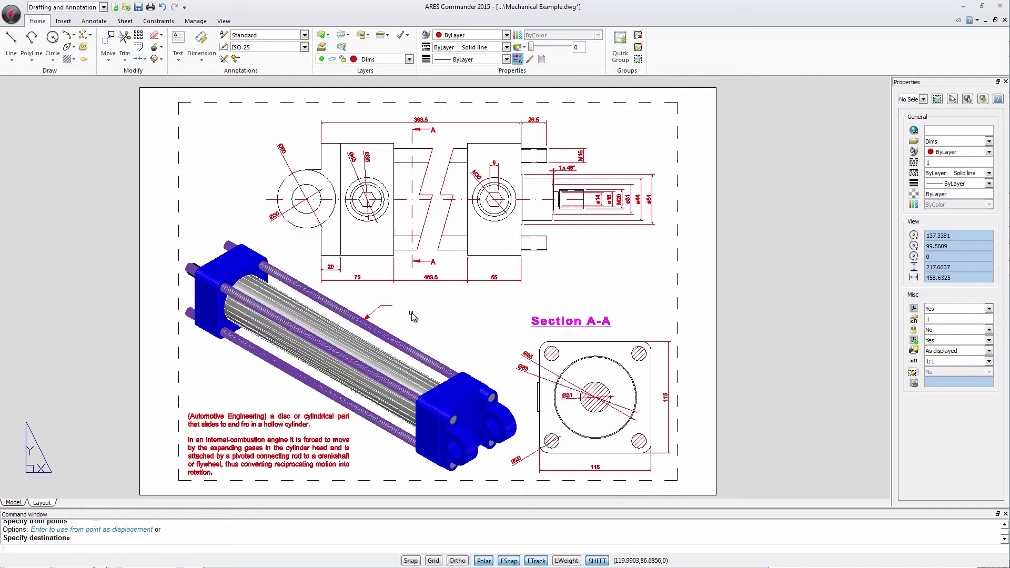
# Step: Draw an empty note box starting at the end of the cylinder's leader line
pyautogui.scroll(5, 407, 303)
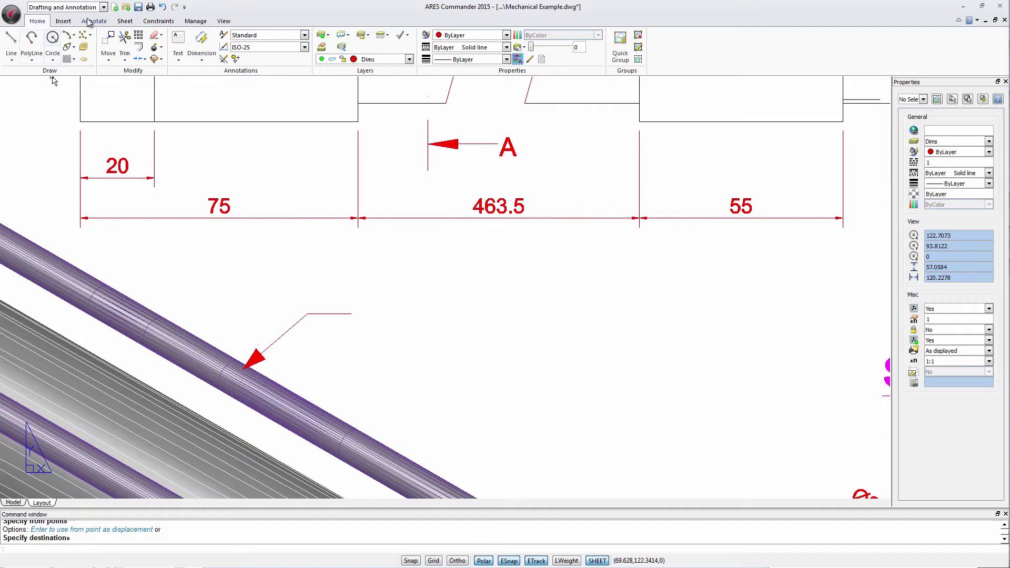
pyautogui.click(94, 21)
pyautogui.click(11, 41)
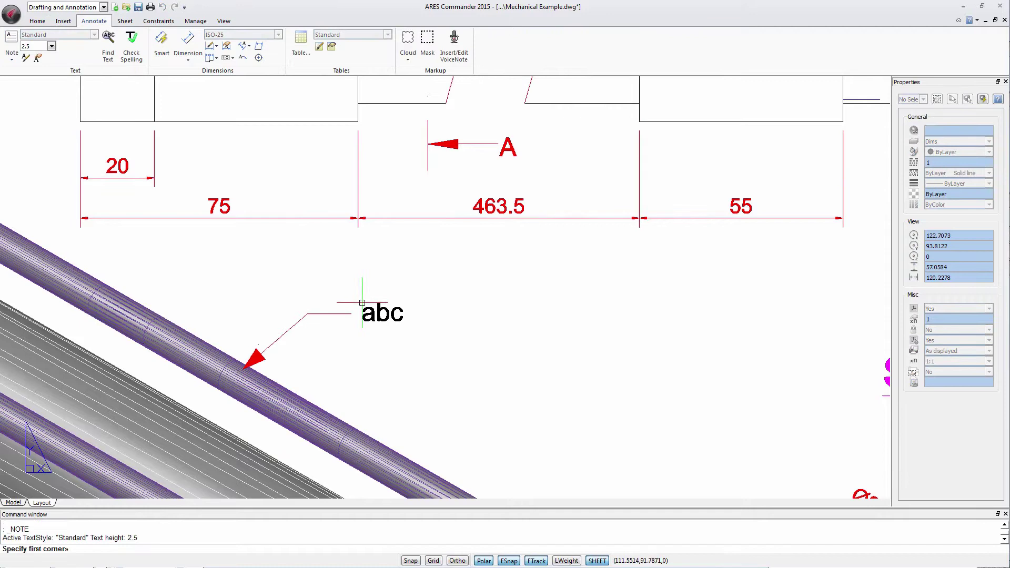
pyautogui.click(363, 294)
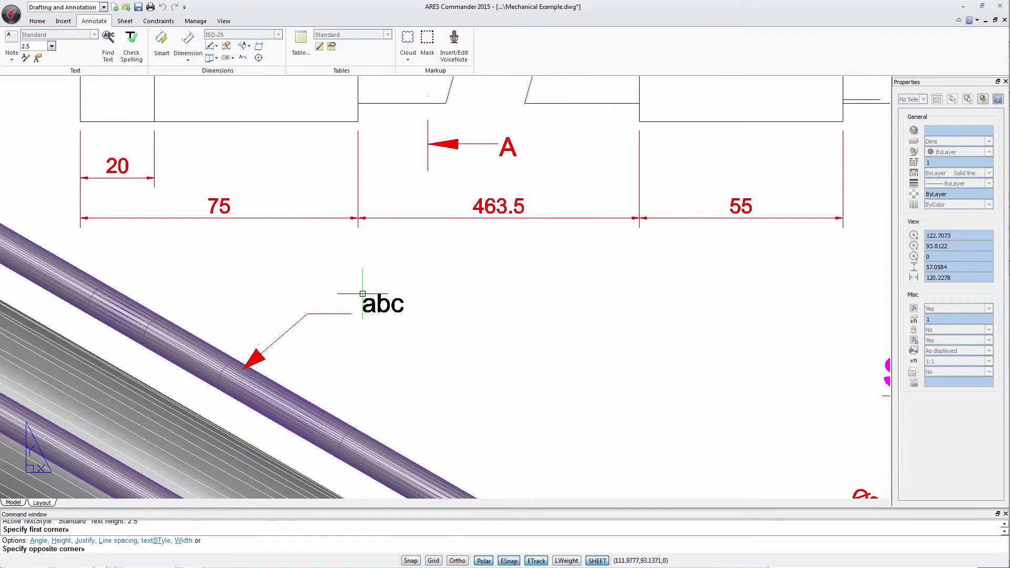
pyautogui.click(586, 328)
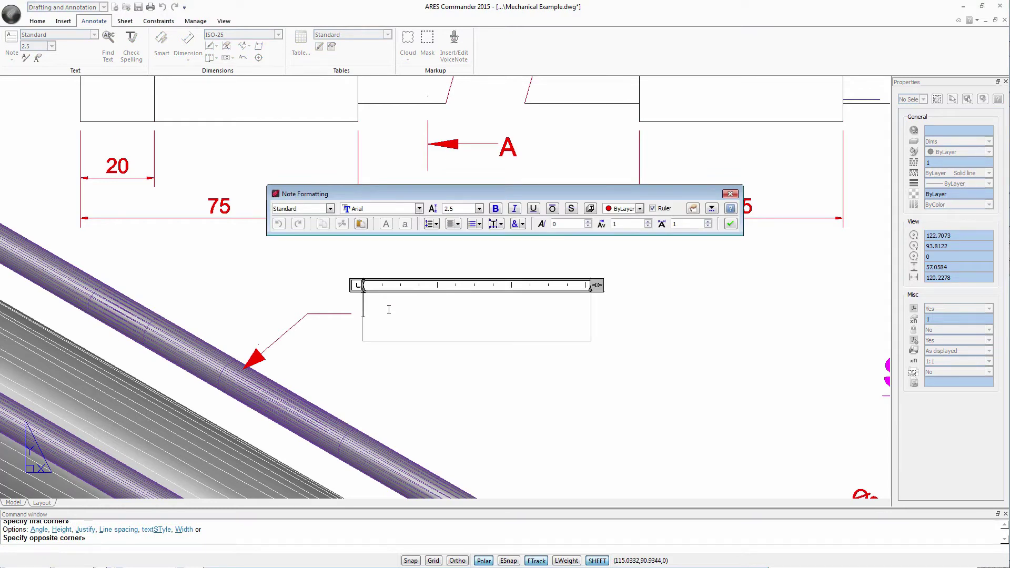
# Step: Insert the Diameter symbol from the symbols list and type '20 1/4' after it
pyautogui.write('%%c')
pyautogui.press('BackSpace')
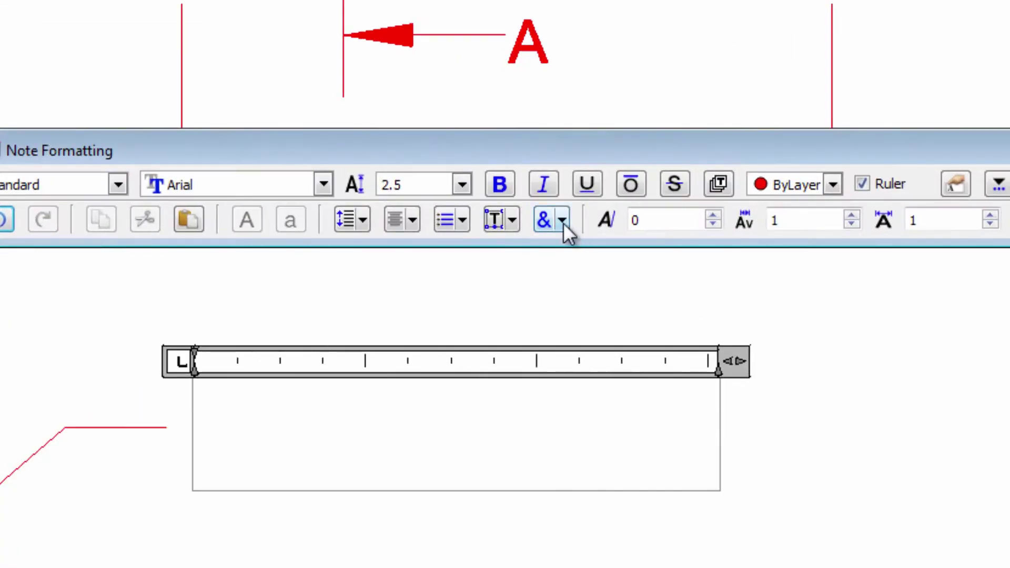
pyautogui.click(562, 221)
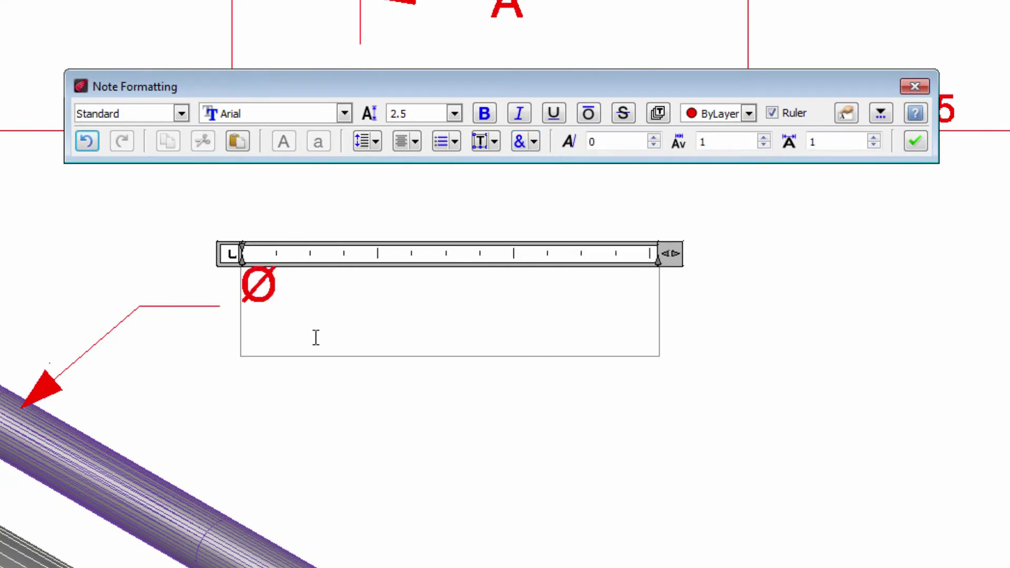
pyautogui.write('20')
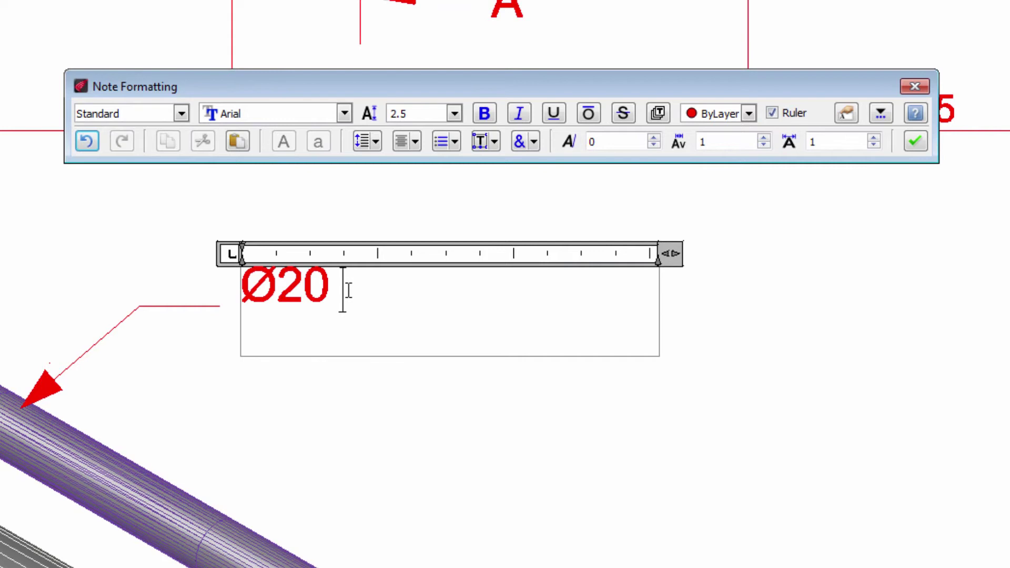
pyautogui.write(' 1/4')
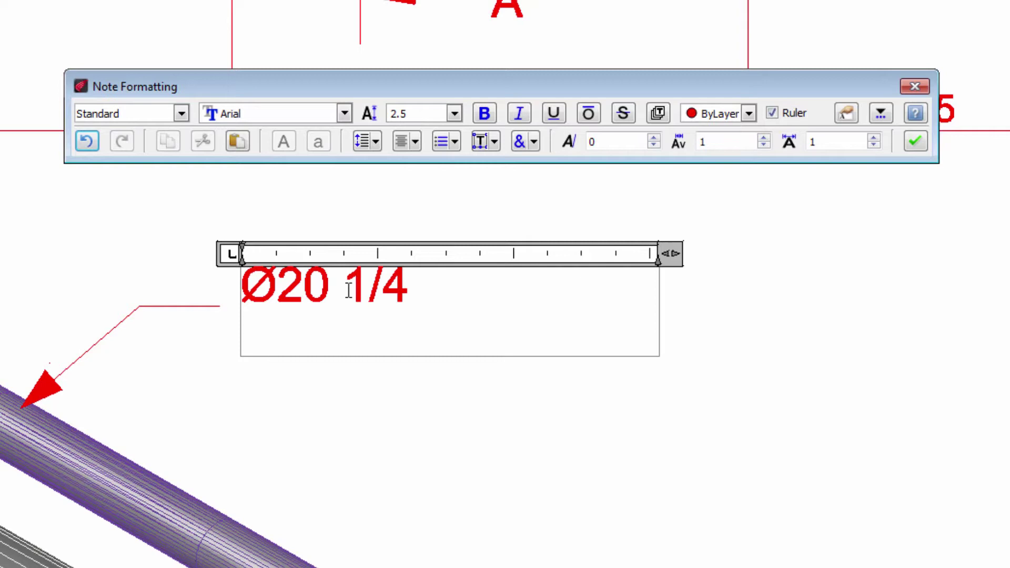
# Step: Auto-stack the 1/4 as a diagonal fraction in AutoStack Defaults
pyautogui.press('space')
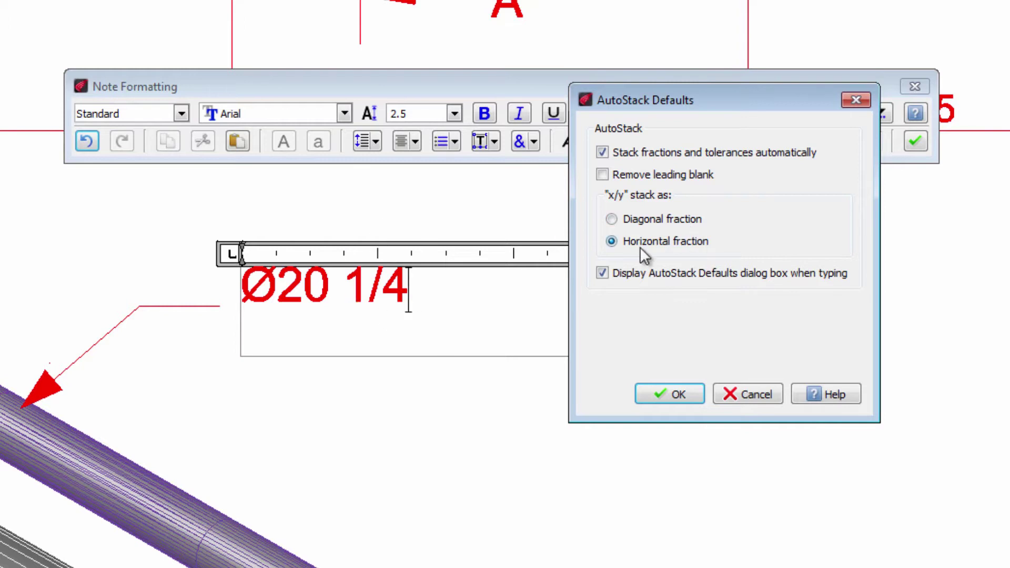
pyautogui.click(636, 219)
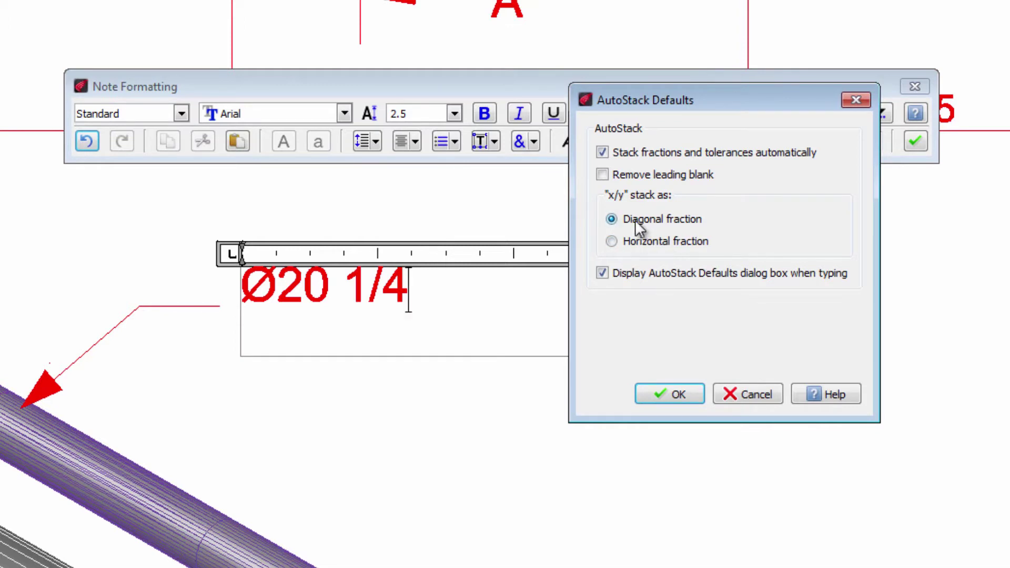
pyautogui.click(680, 398)
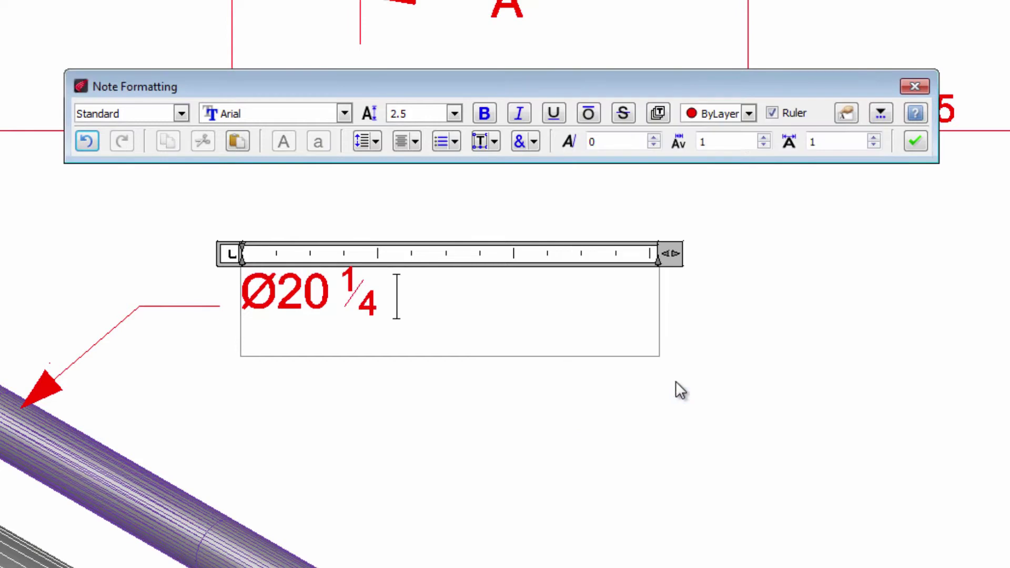
# Step: Change the 1/4 stack to Fraction (Horizontal) at 66% scale
pyautogui.doubleClick(358, 297)
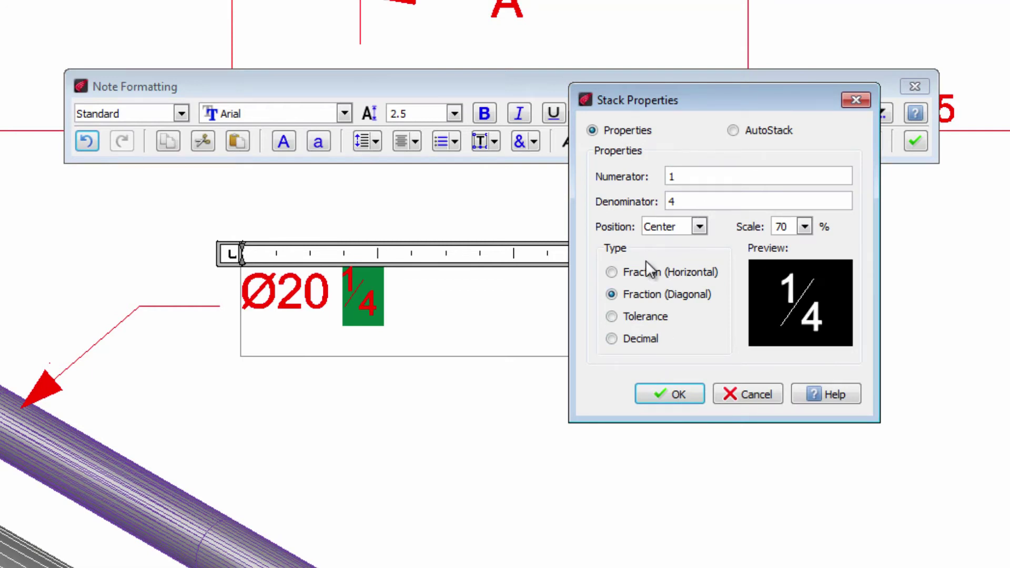
pyautogui.click(634, 277)
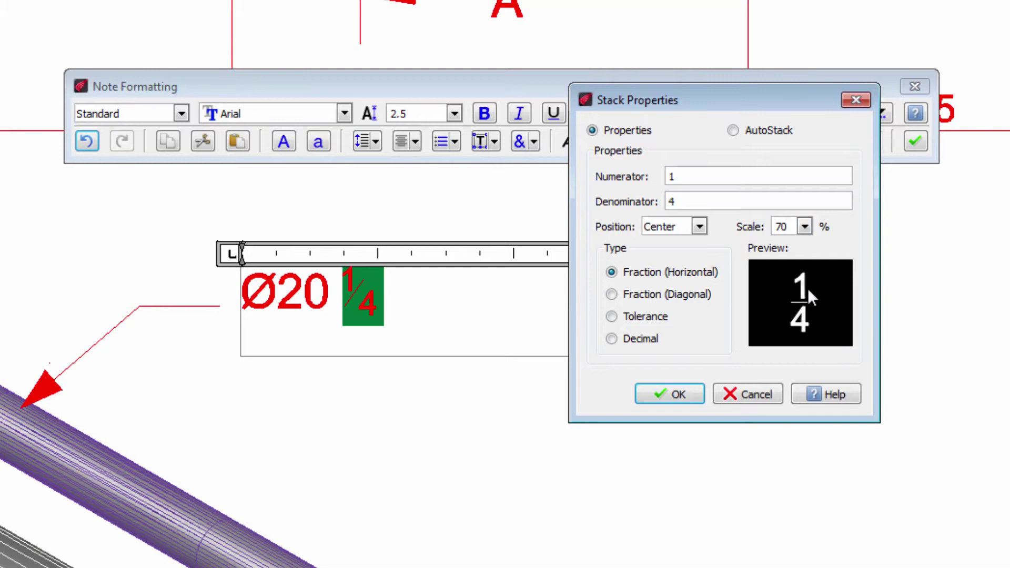
pyautogui.click(805, 227)
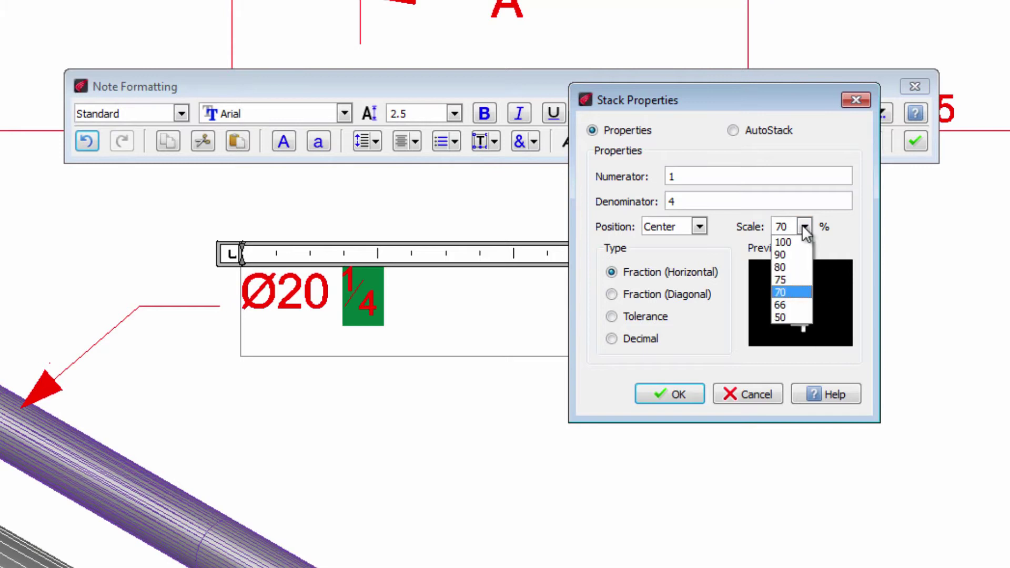
pyautogui.click(789, 305)
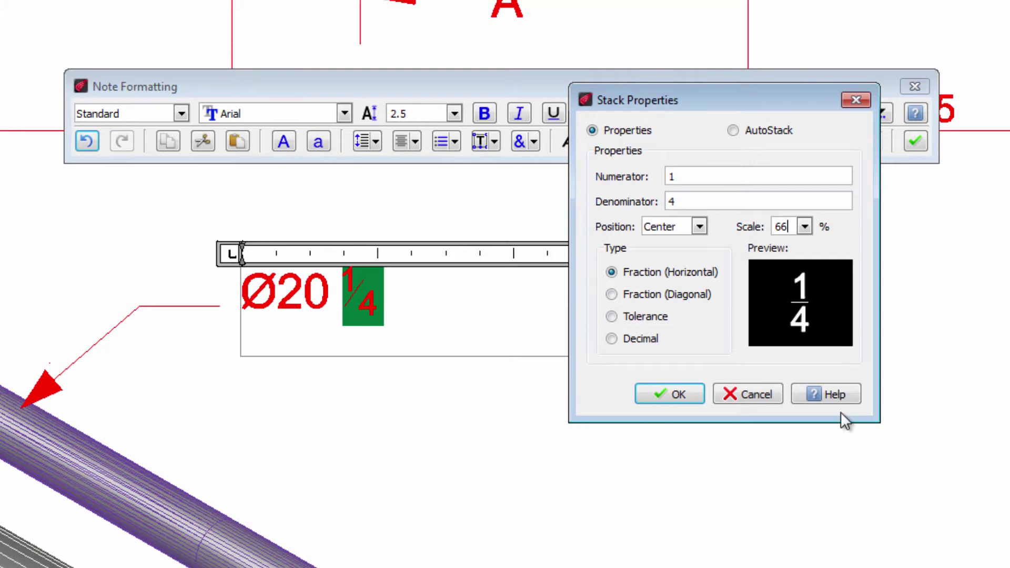
pyautogui.hotkey('shift', 'Tab')
pyautogui.click(698, 226)
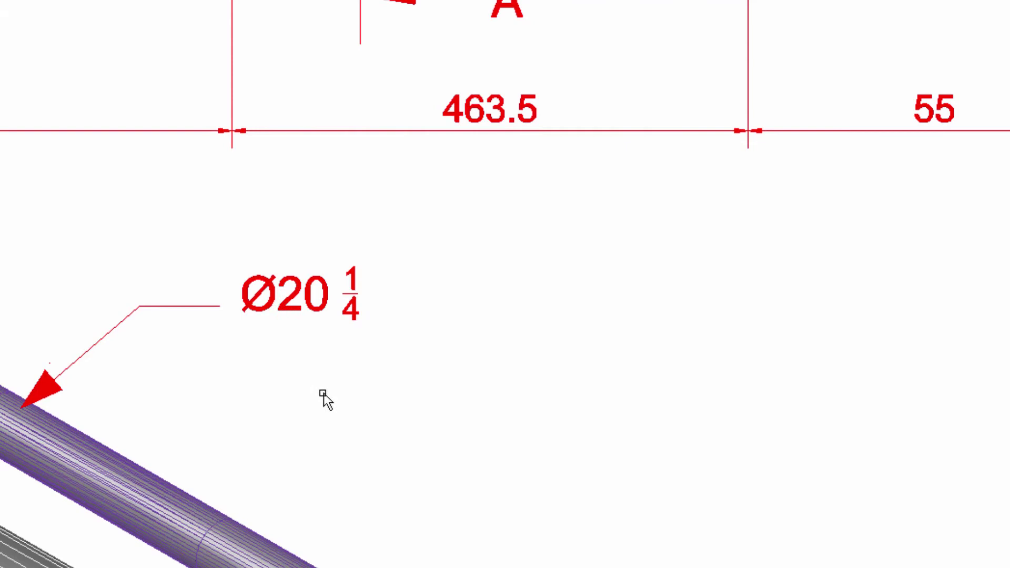
# Step: Turn the leader note's fraction into a +0.01/-0.01 tolerance stack
pyautogui.doubleClick(319, 327)
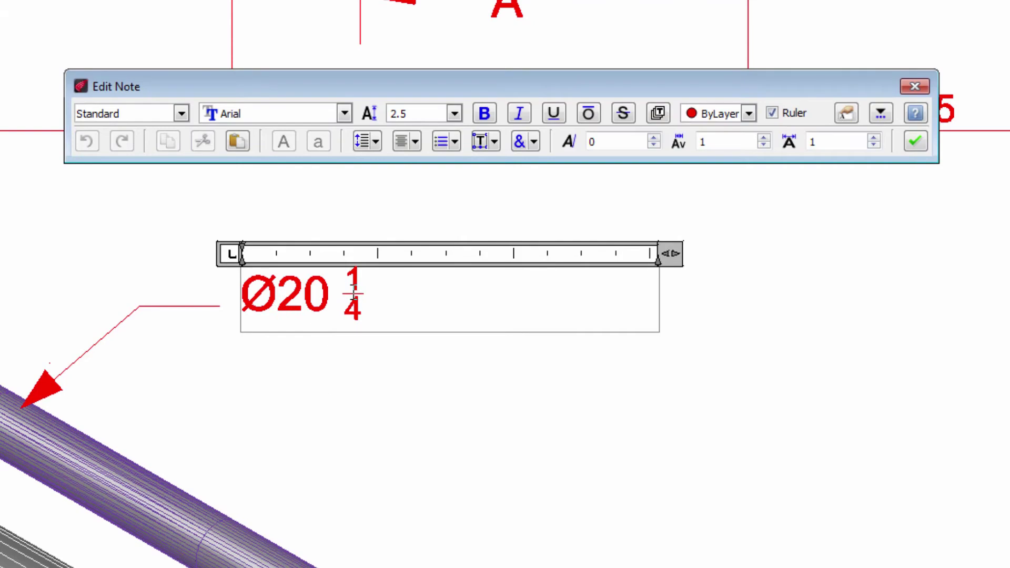
pyautogui.doubleClick(354, 293)
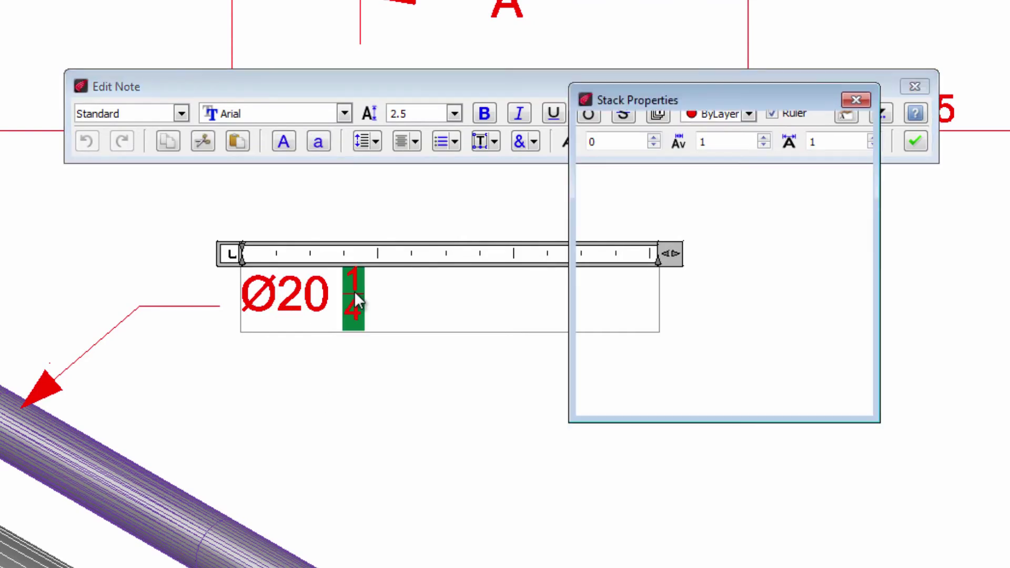
pyautogui.click(611, 316)
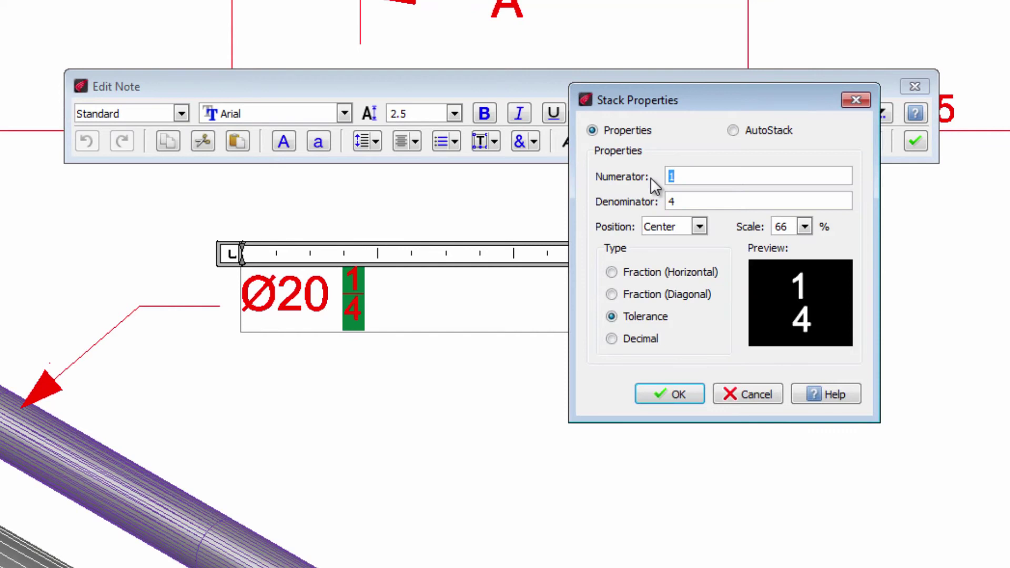
pyautogui.write('+0.01')
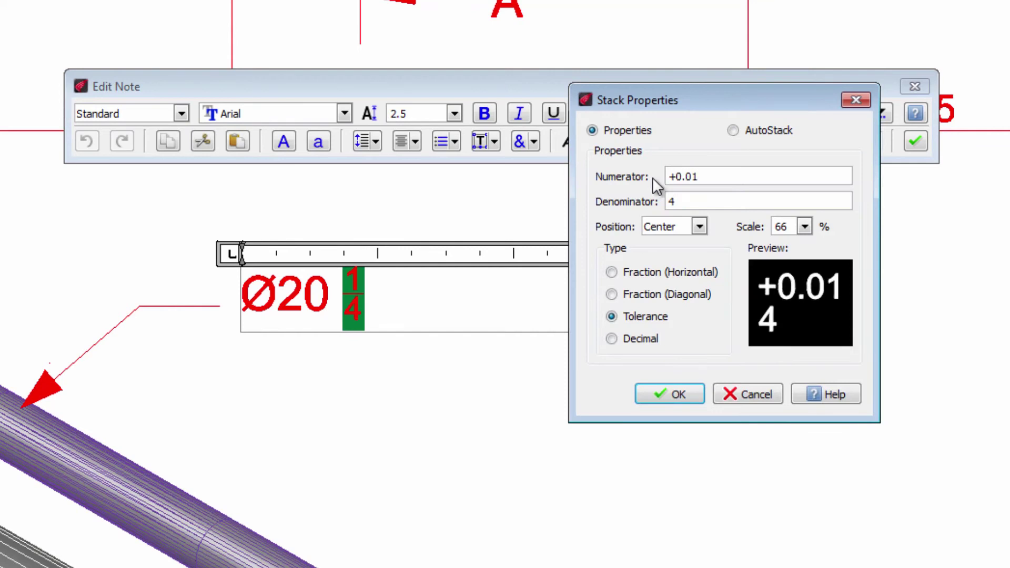
pyautogui.press('Tab')
pyautogui.write('-0.01')
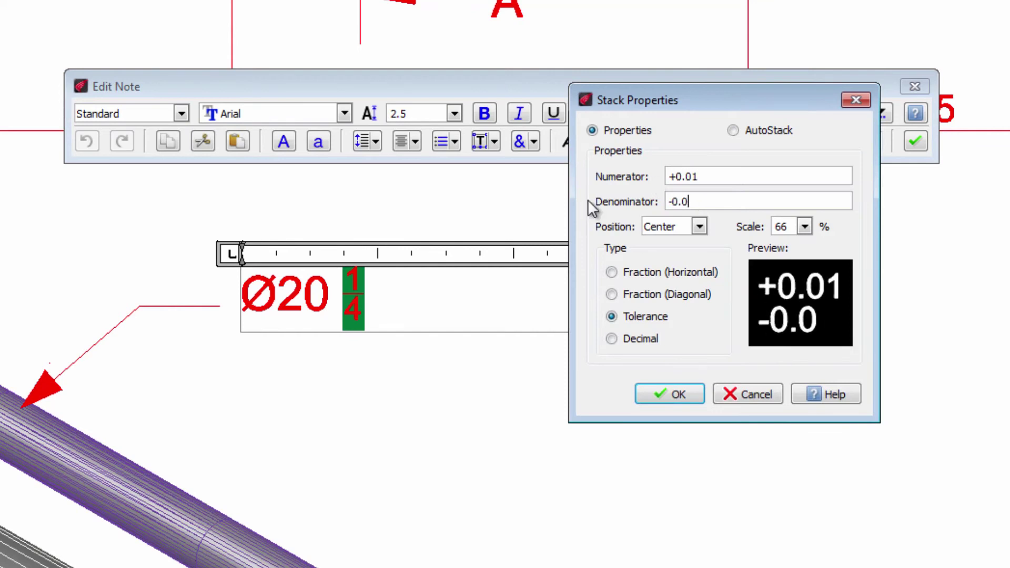
pyautogui.click(692, 396)
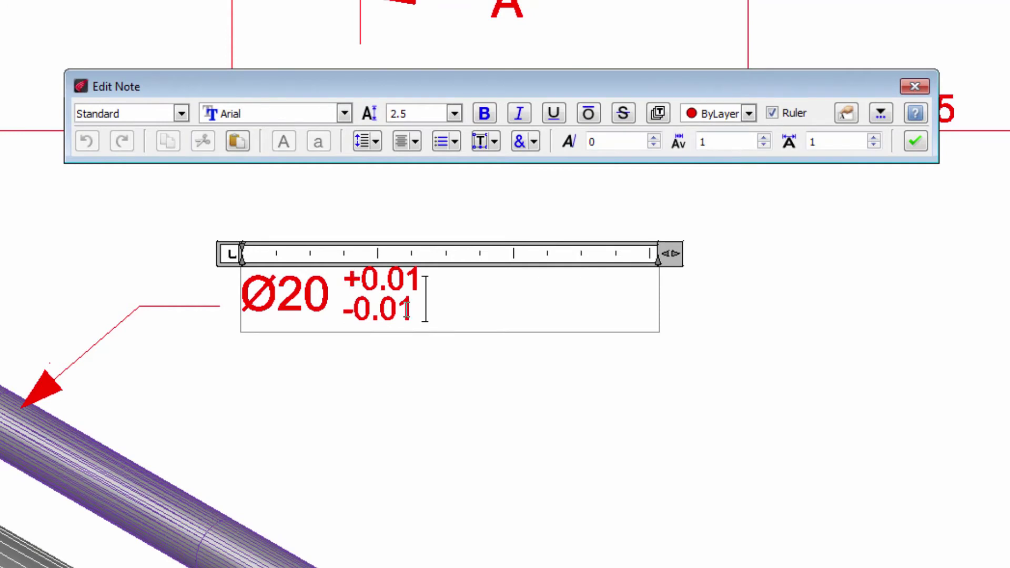
# Step: Unstack the tolerance so the note reads 'Ø20 +0.01^-0.01' as plain text
pyautogui.doubleClick(365, 287)
pyautogui.moveTo(365, 287); pyautogui.dragTo(440, 377)
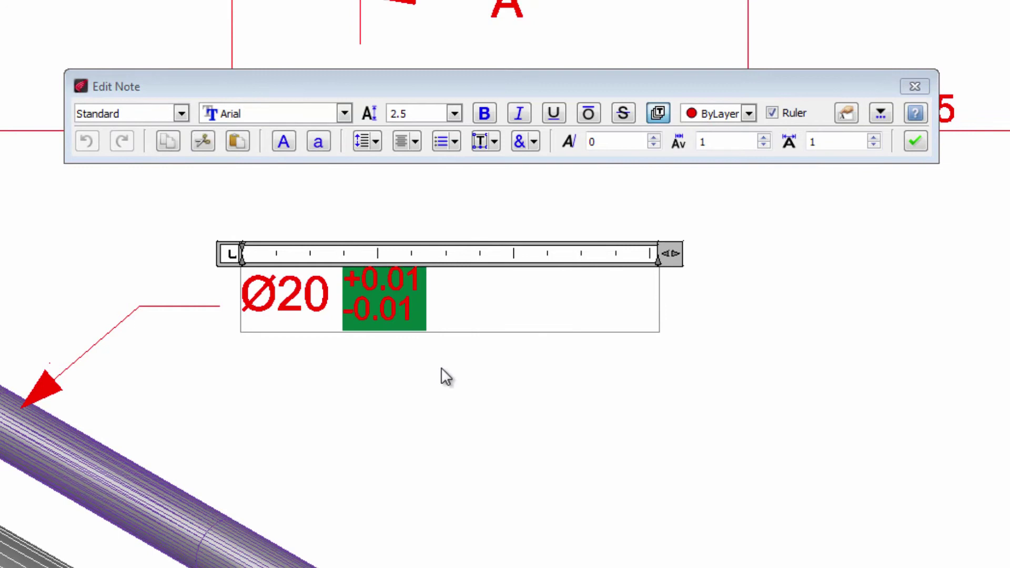
pyautogui.click(658, 114)
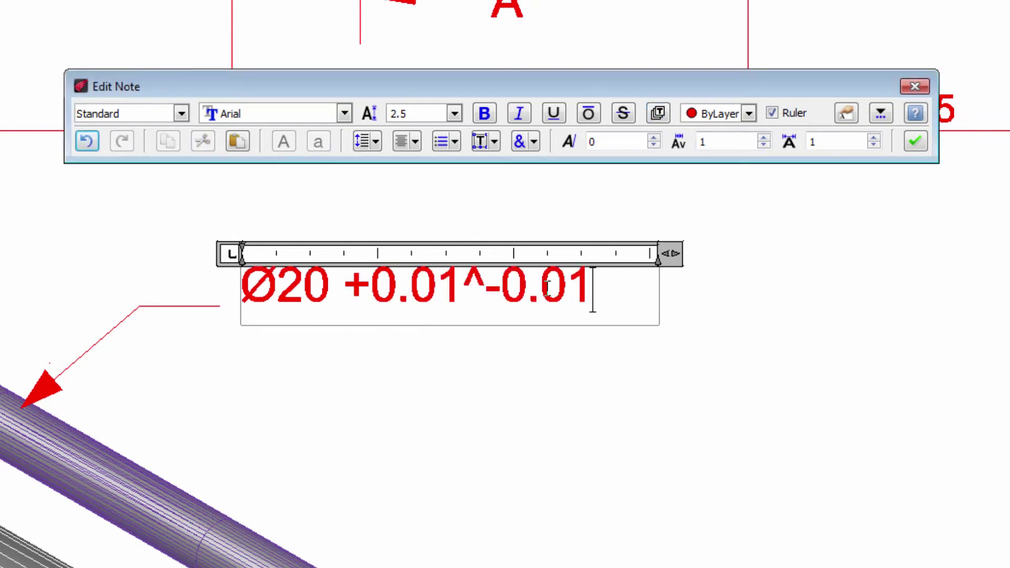
# Step: Start a new note reading 100^-100 and accept AutoStack so 100 stacks over -100
pyautogui.click(708, 392)
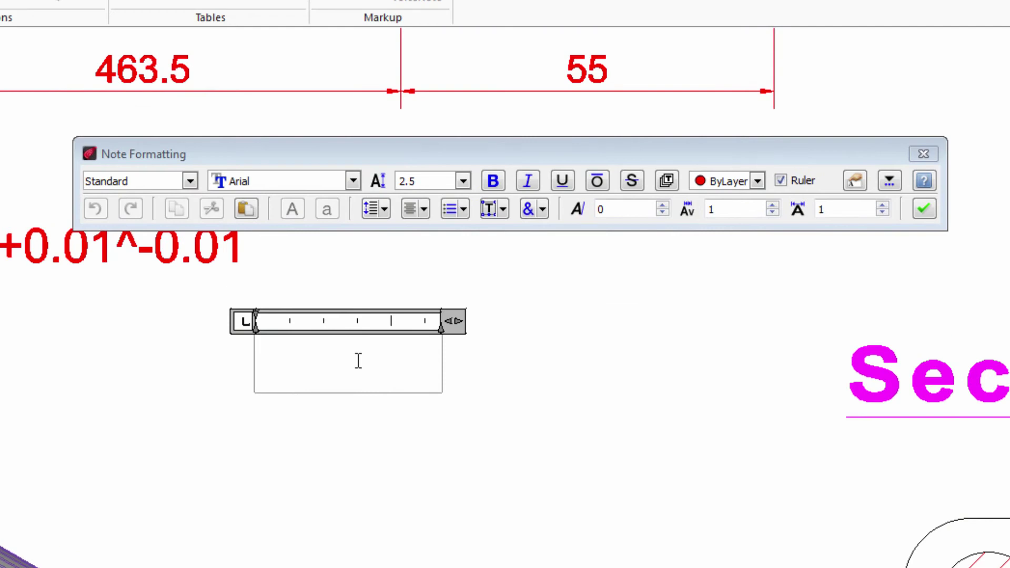
pyautogui.write('100^-100')
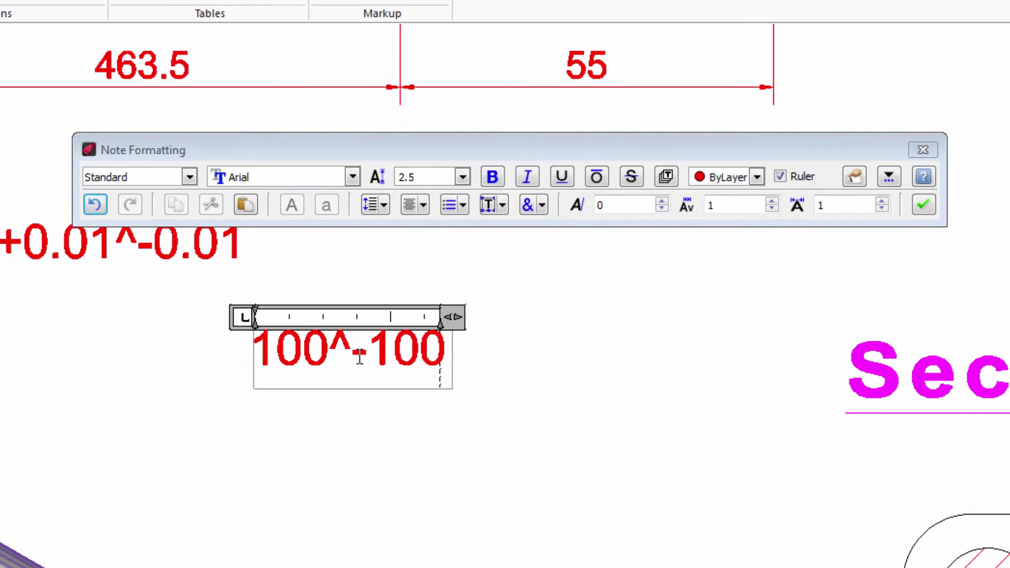
pyautogui.press('space')
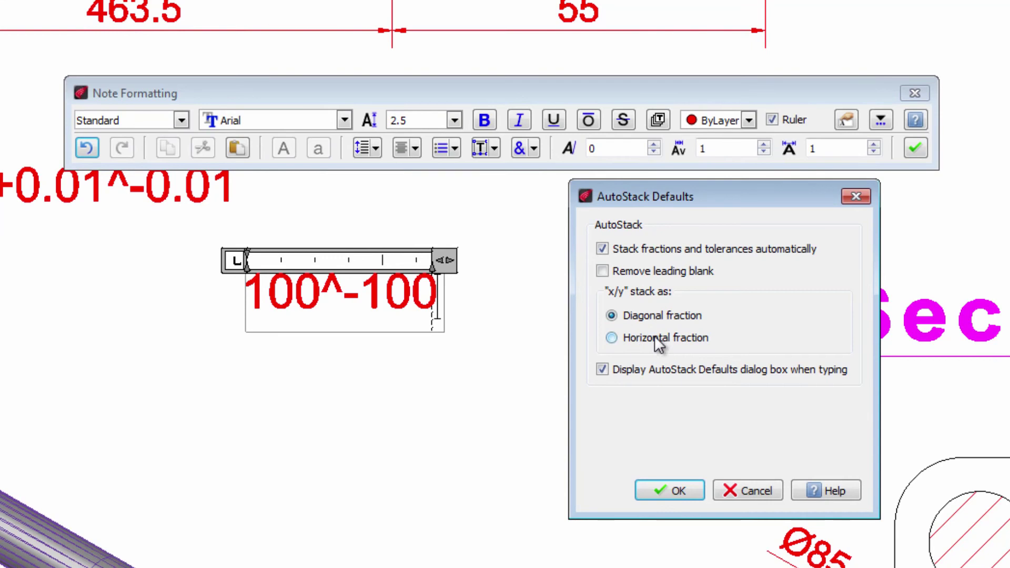
pyautogui.click(672, 490)
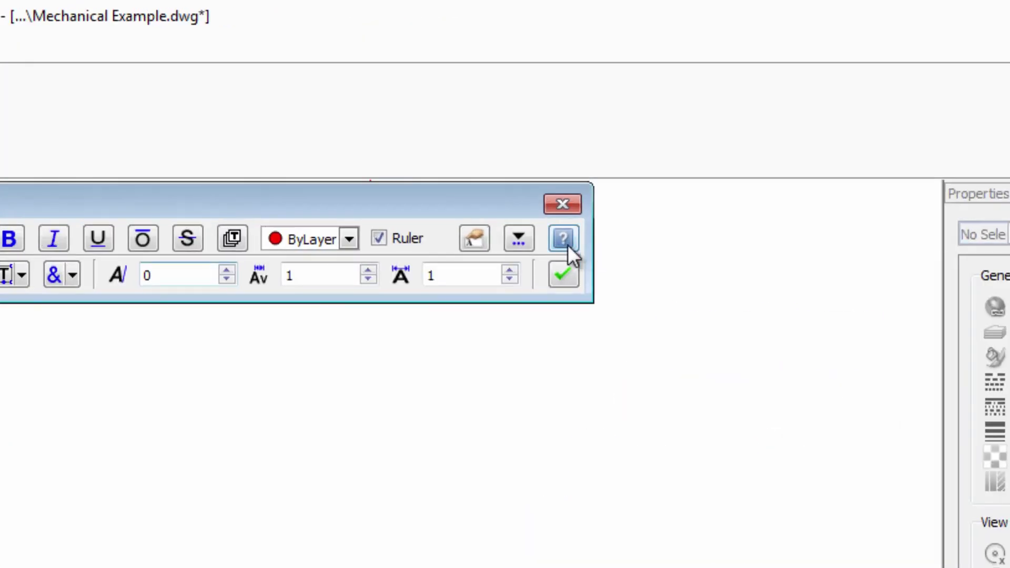
# Step: Open the 'Using the Note Formatting Pop-up Toolbar' Help page from the Edit Note toolbar
pyautogui.click(564, 240)
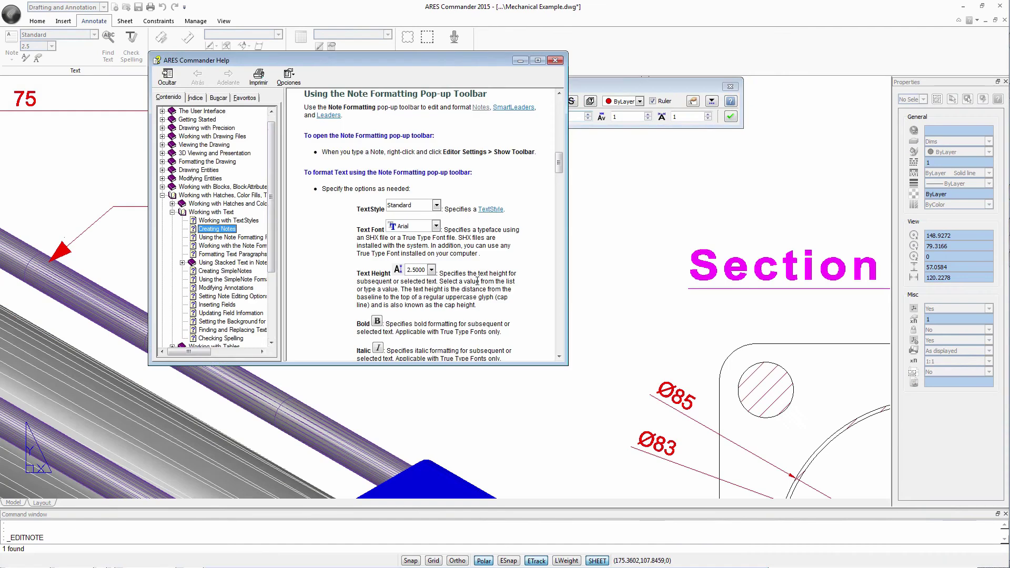